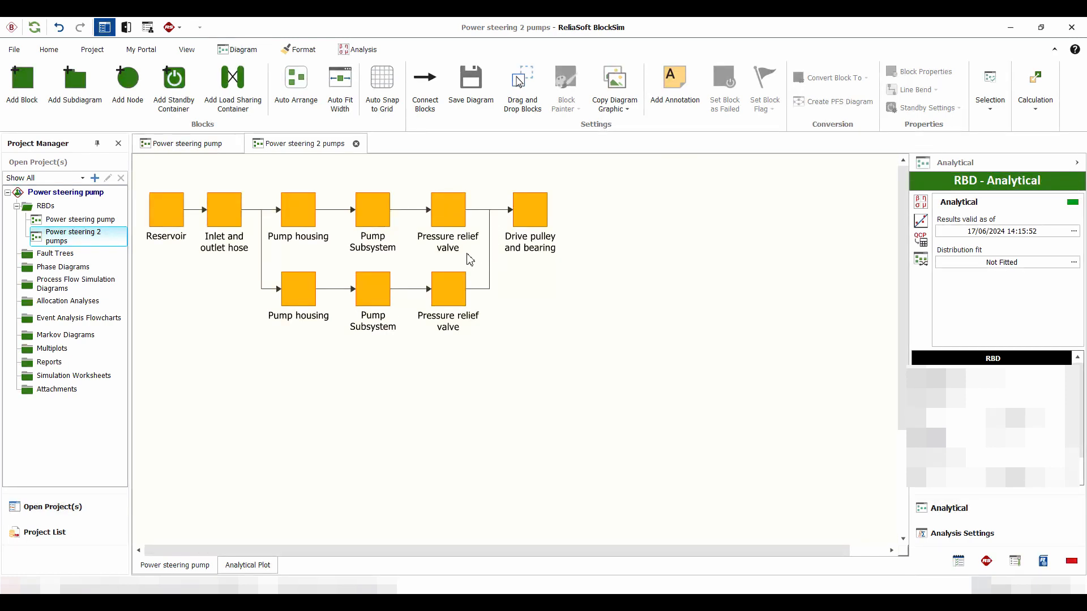
Analyze the Power steering 2 pumps diagram and calculate its mean life in the QCP
left_click(921, 202)
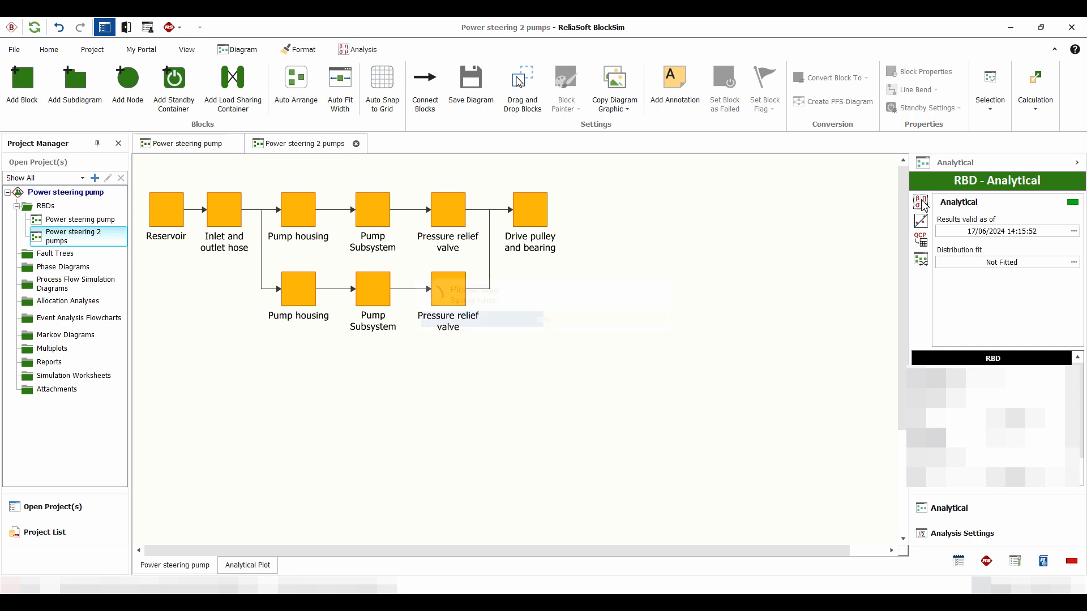
left_click(921, 243)
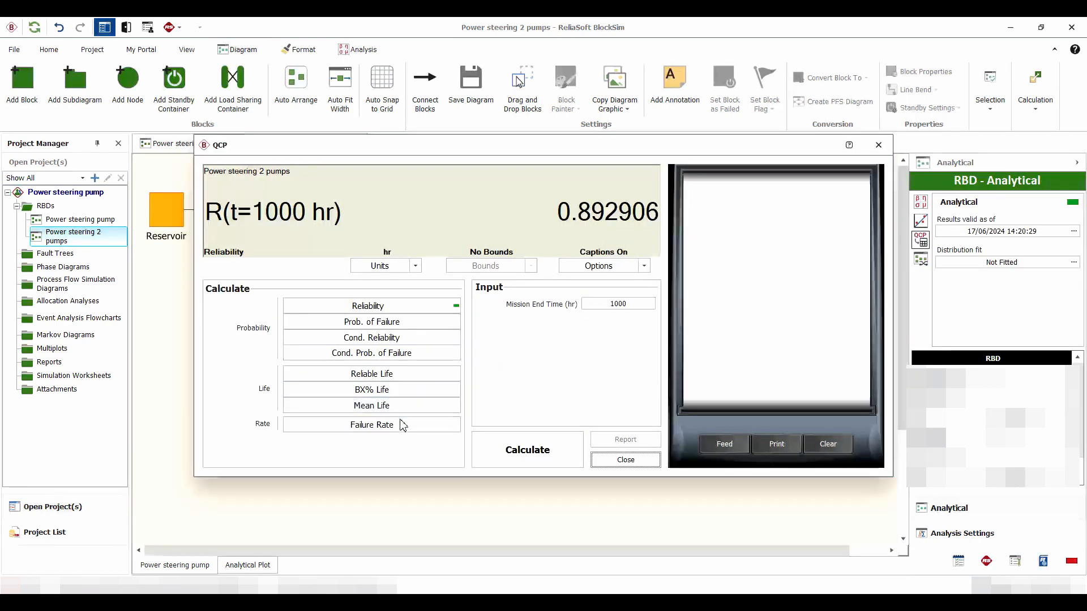
left_click(364, 406)
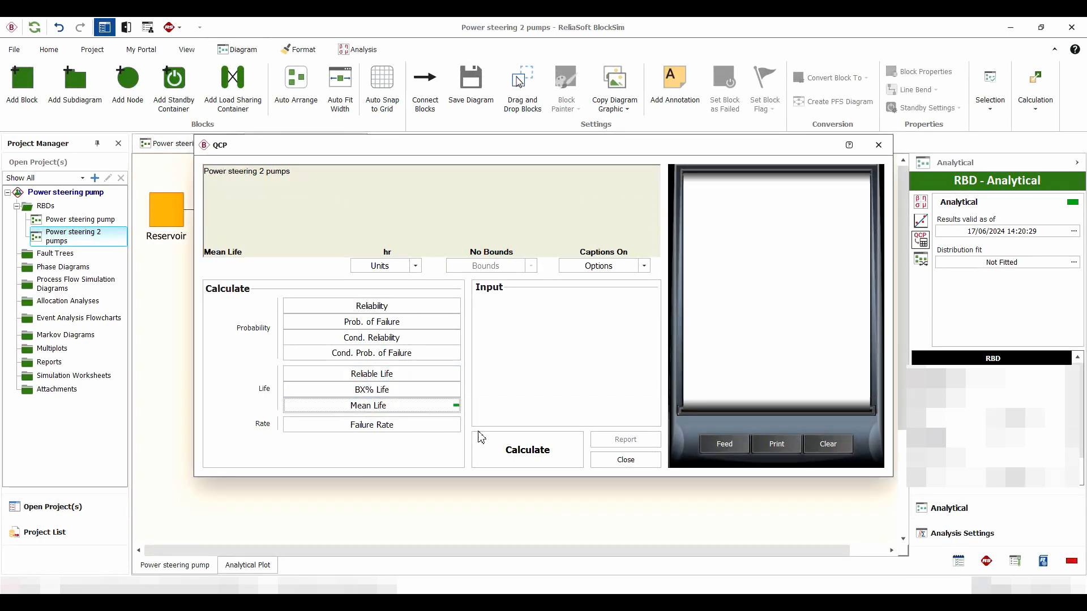
left_click(521, 458)
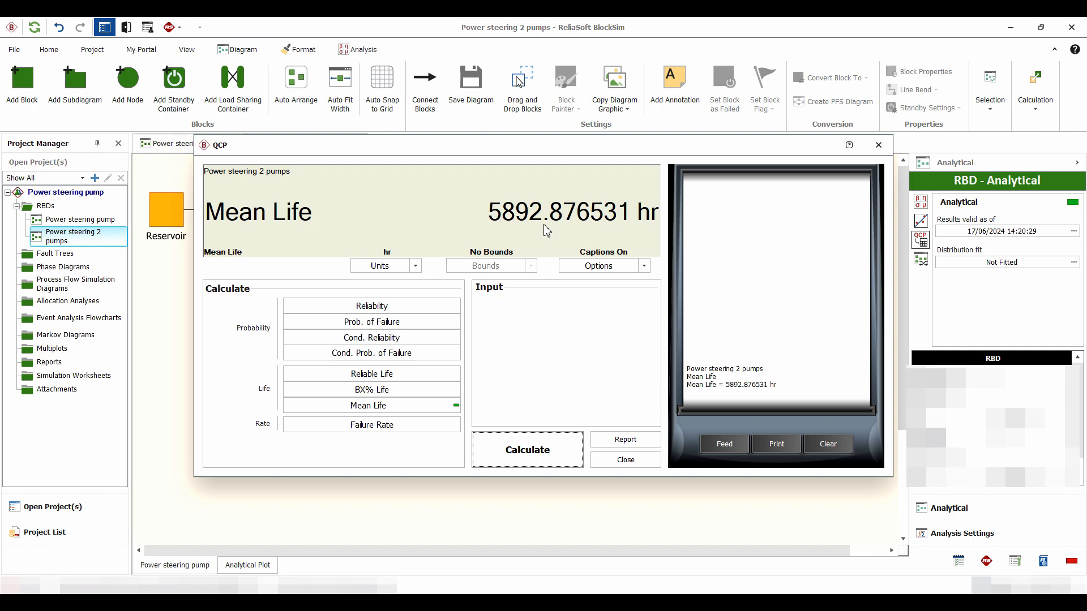
left_click(624, 458)
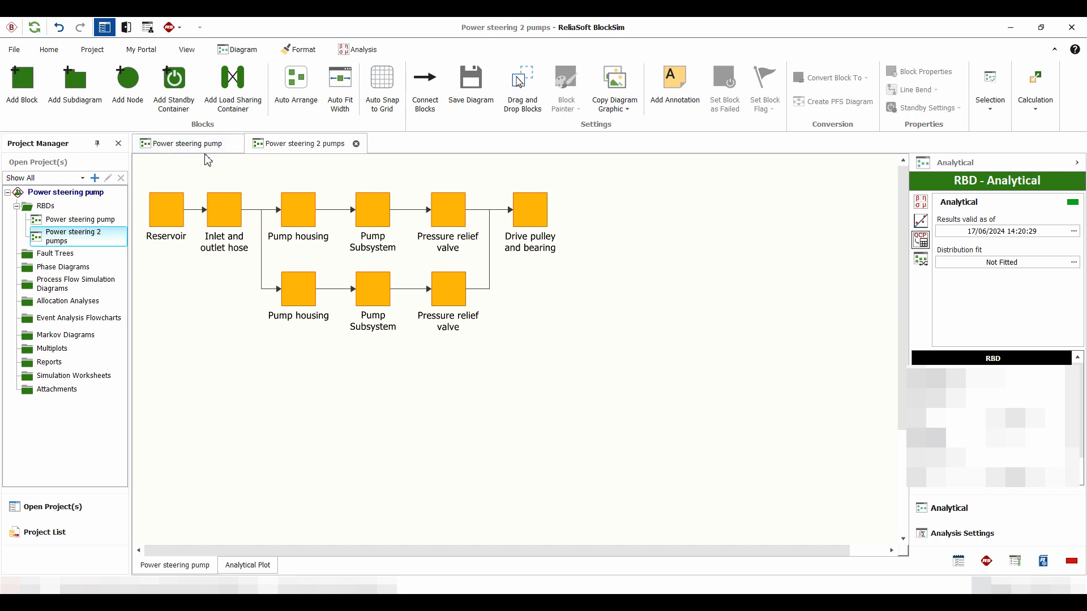
Analyze the single-pump Power steering pump diagram and calculate its mean life in the QCP
left_click(184, 147)
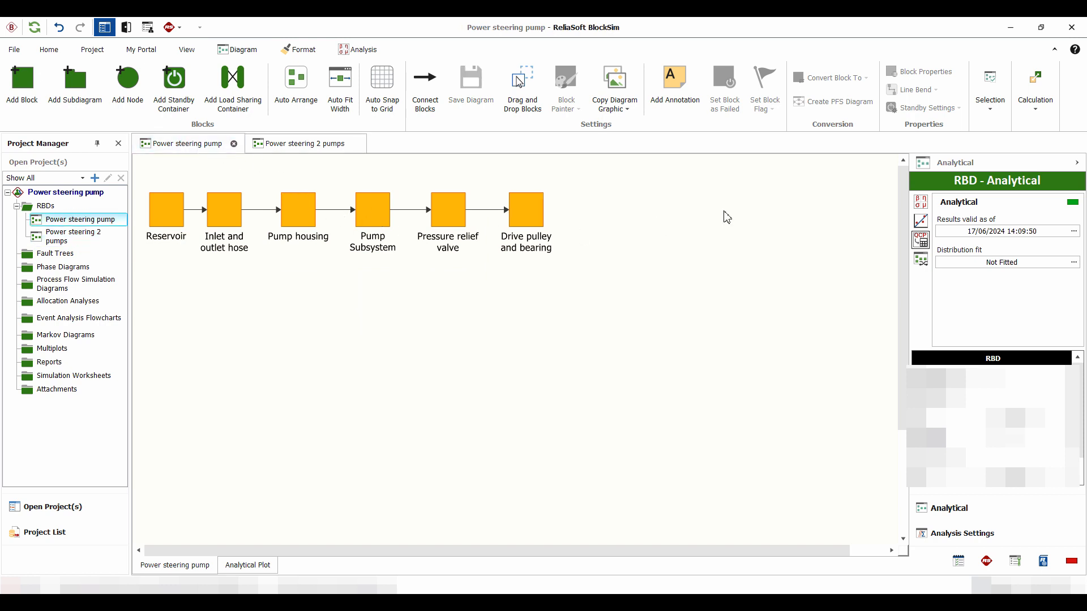
left_click(921, 202)
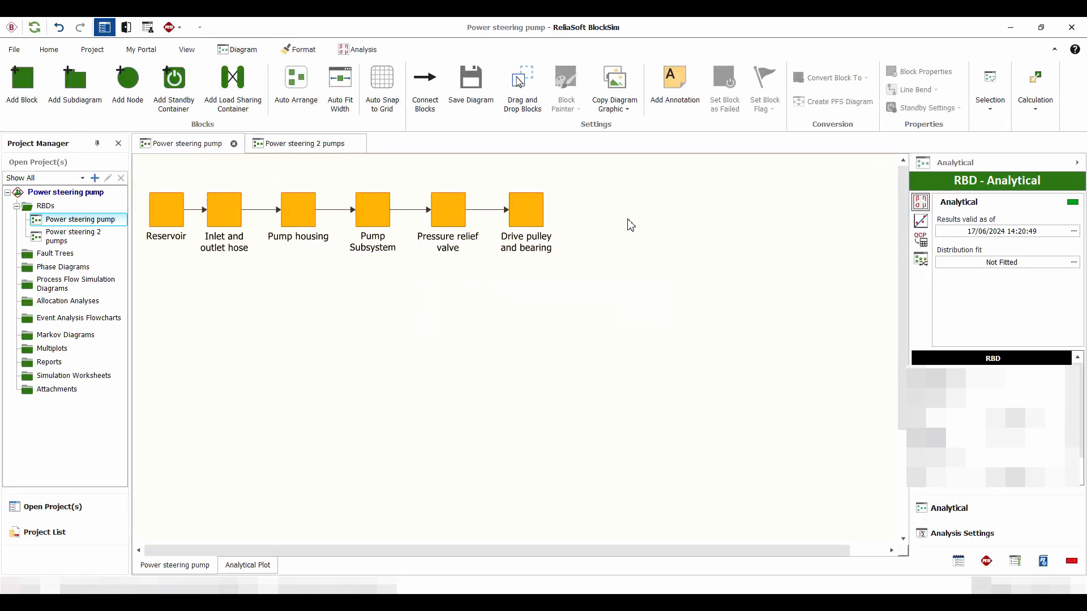
left_click(923, 245)
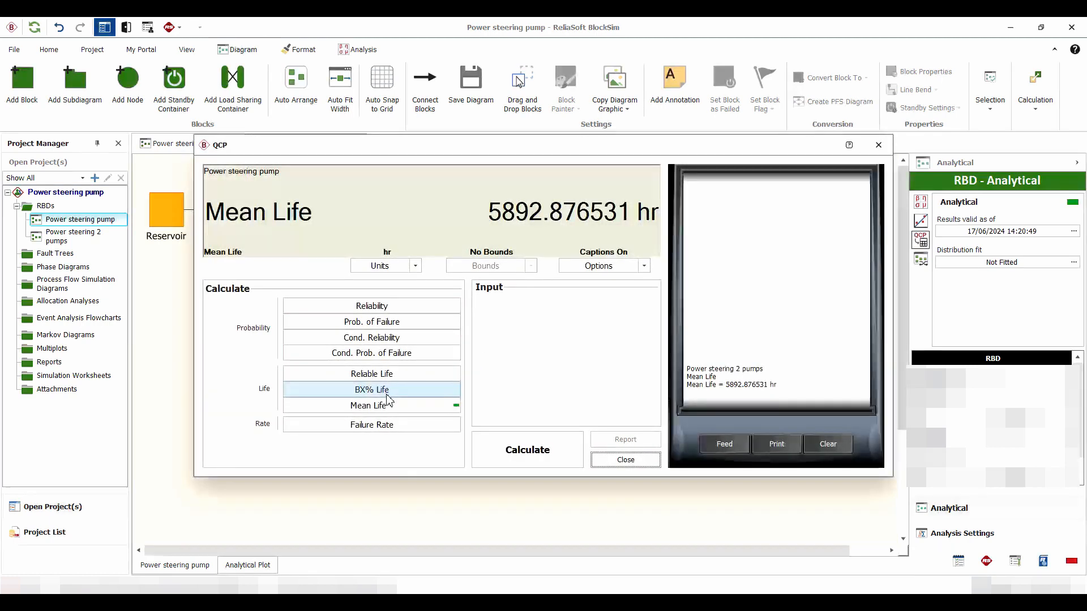
left_click(535, 453)
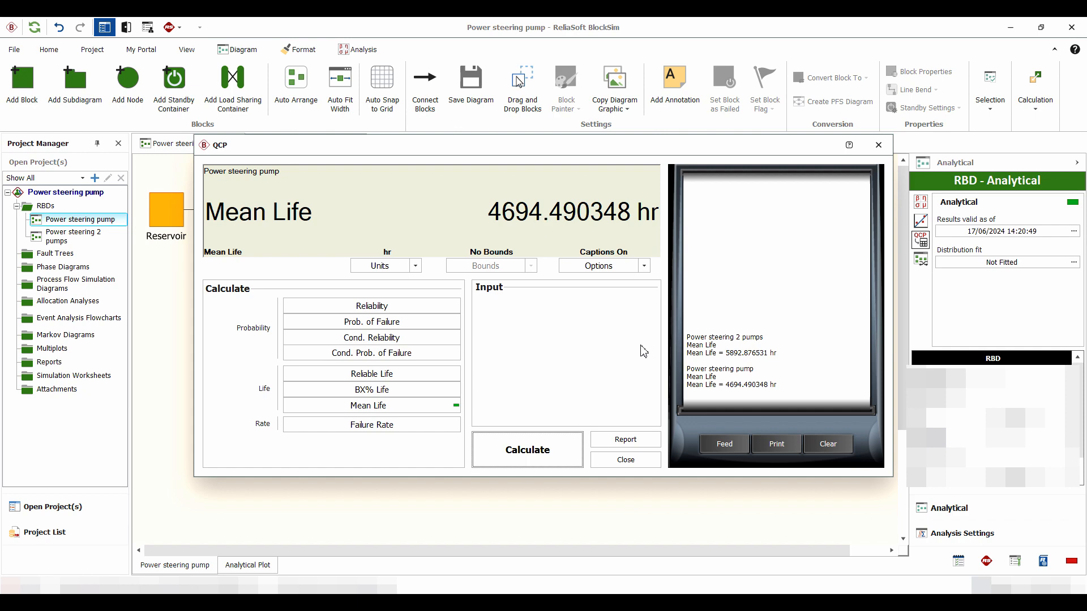
left_click(648, 460)
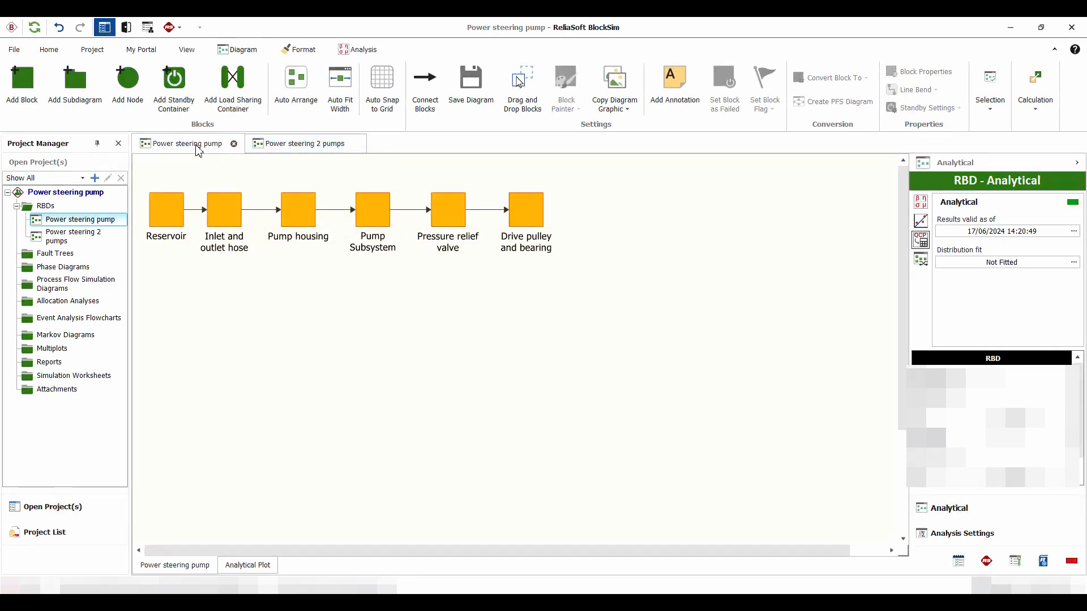
In the Power steering 2 pumps diagram, set the lower branch's Pump Subsystem block as failed
left_click(282, 145)
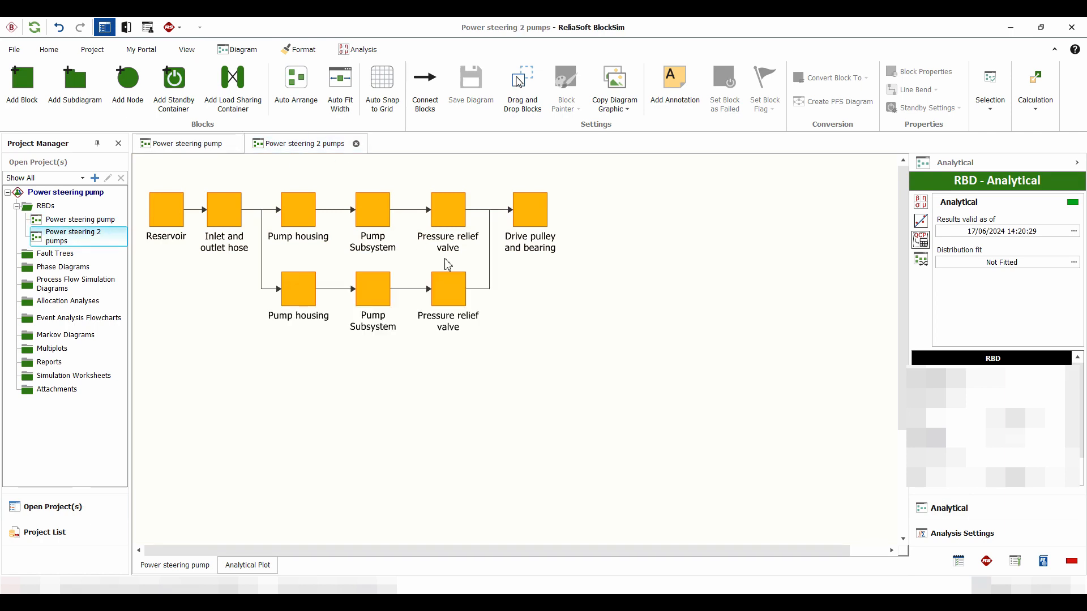
left_click(378, 294)
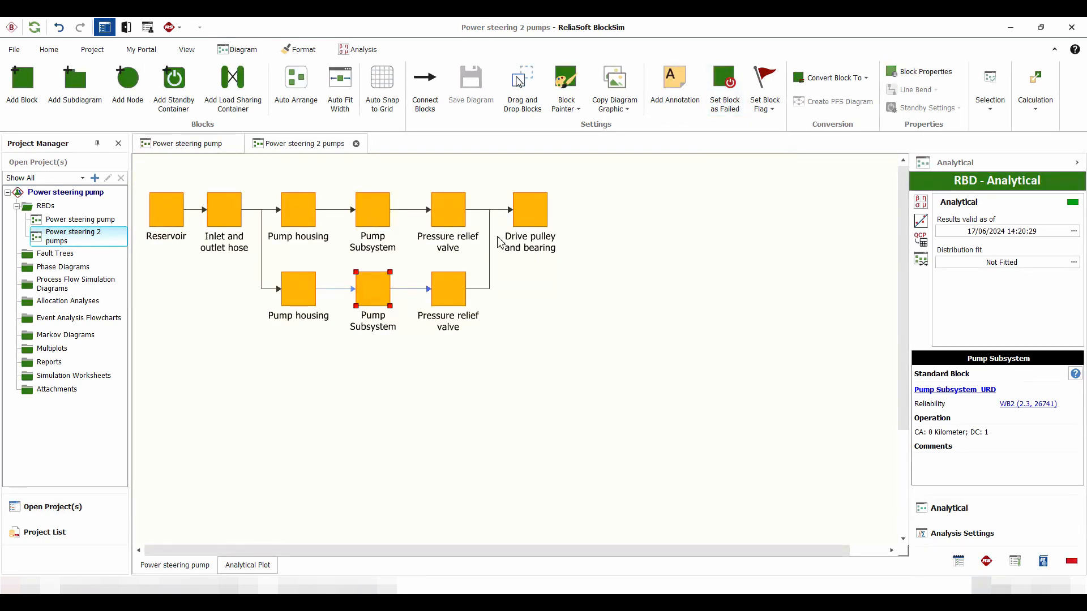
left_click(715, 108)
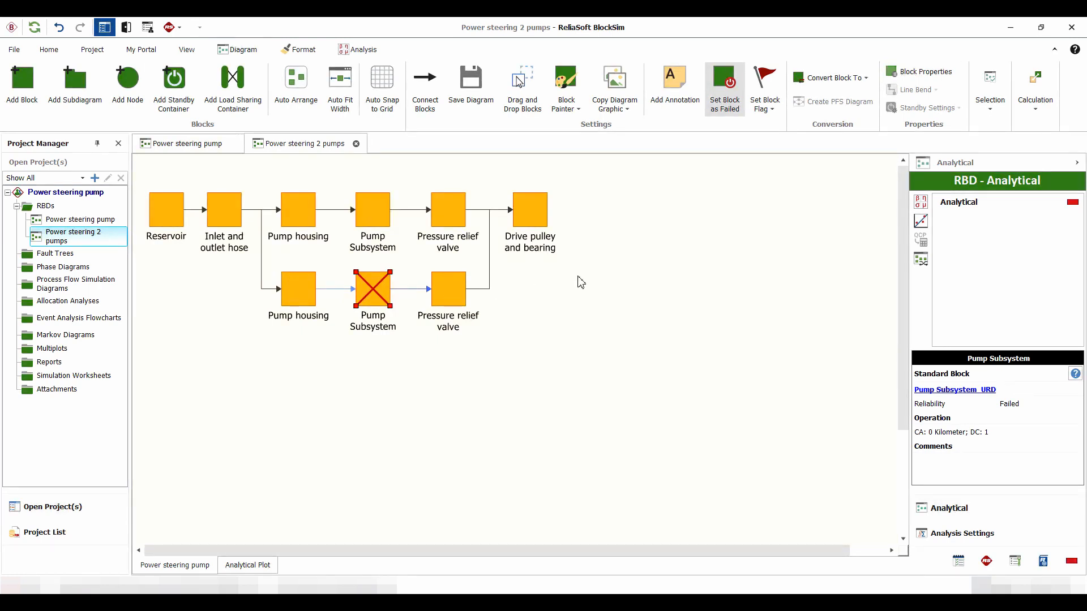
Reanalyze the diagram and calculate its mean life with the failed block, and clear the lower Pump Subsystem's failed state
left_click(921, 204)
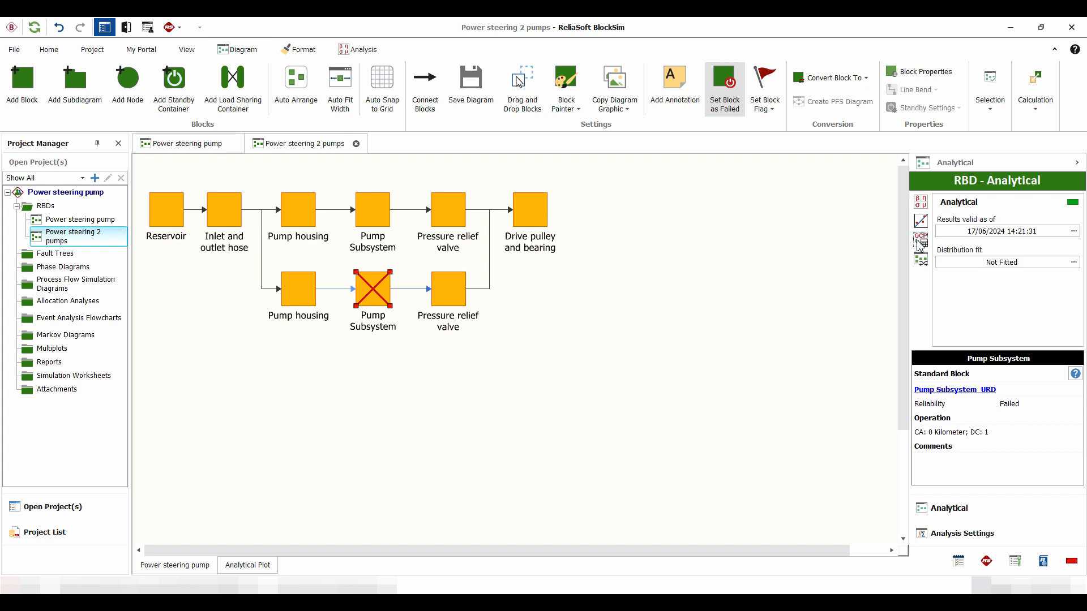
left_click(921, 243)
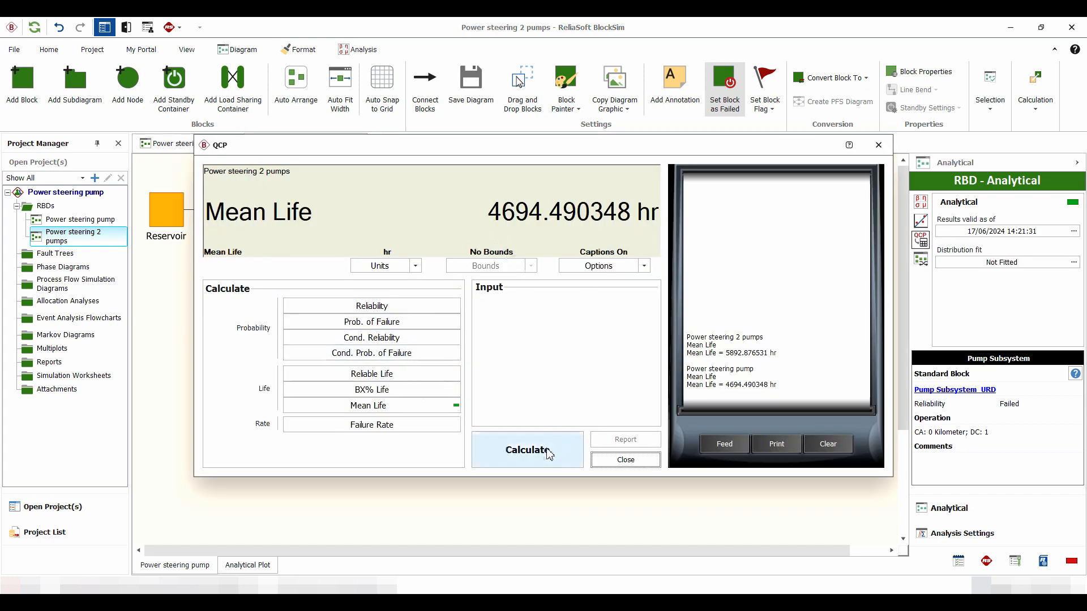
left_click(529, 450)
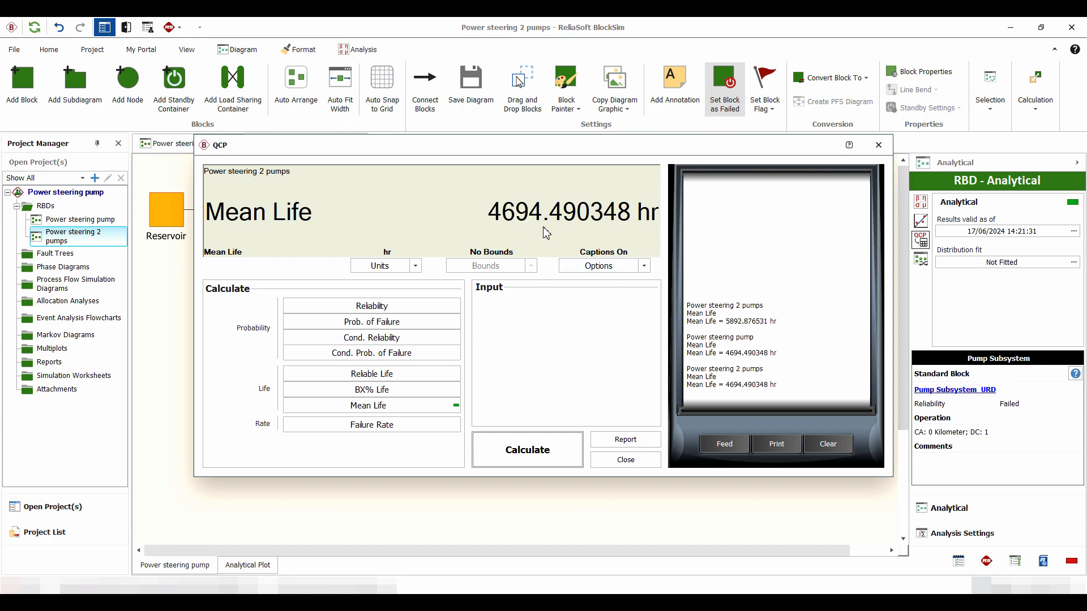
left_click(638, 461)
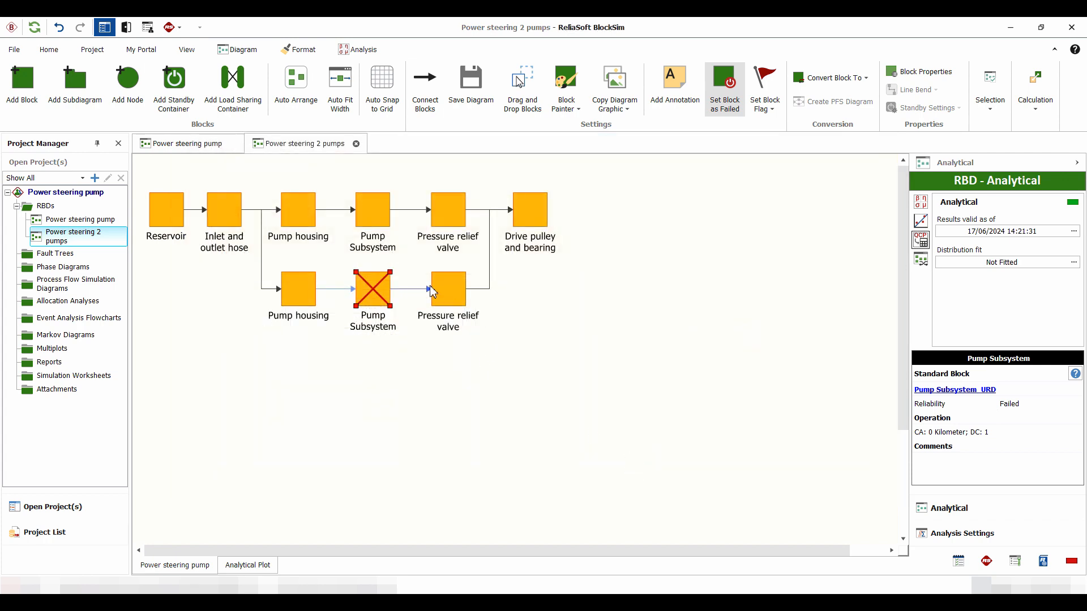
left_click(729, 102)
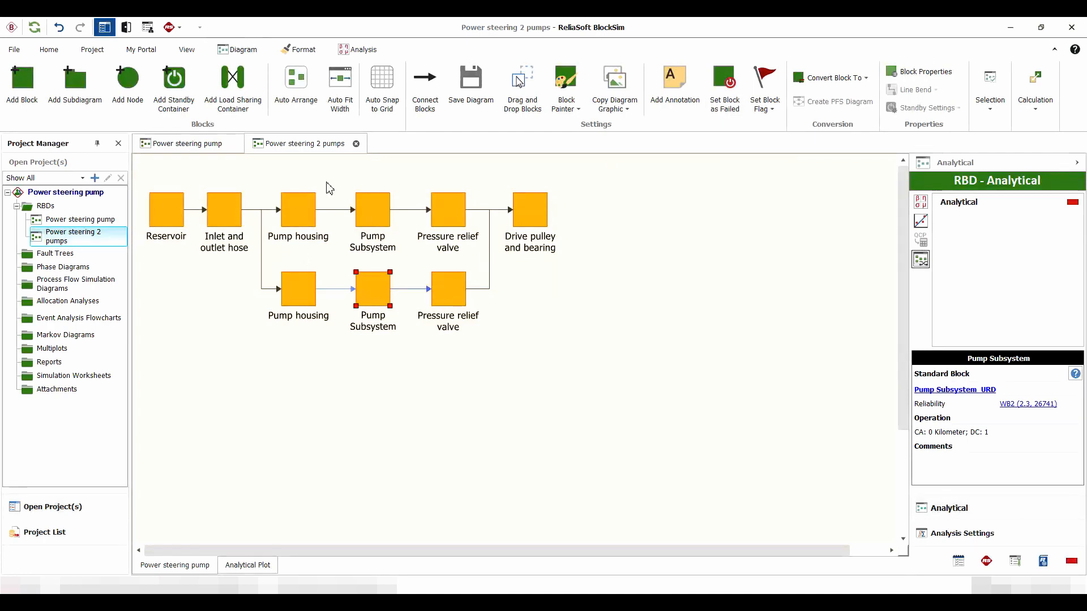
Add an annotation about 9.4 cm wide and 7.3 cm high that encloses the two parallel pump branches
left_click(672, 84)
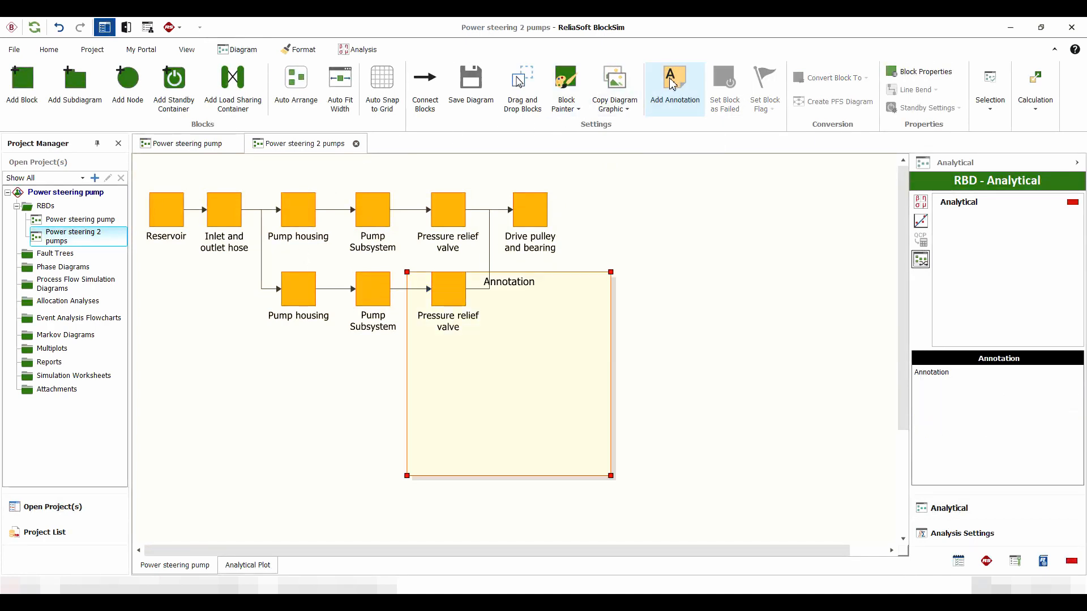
mouse_move(556, 391)
left_mouse_down()
mouse_move(495, 393)
mouse_move(400, 292)
left_mouse_up()
left_click_drag(454, 377, 501, 369)
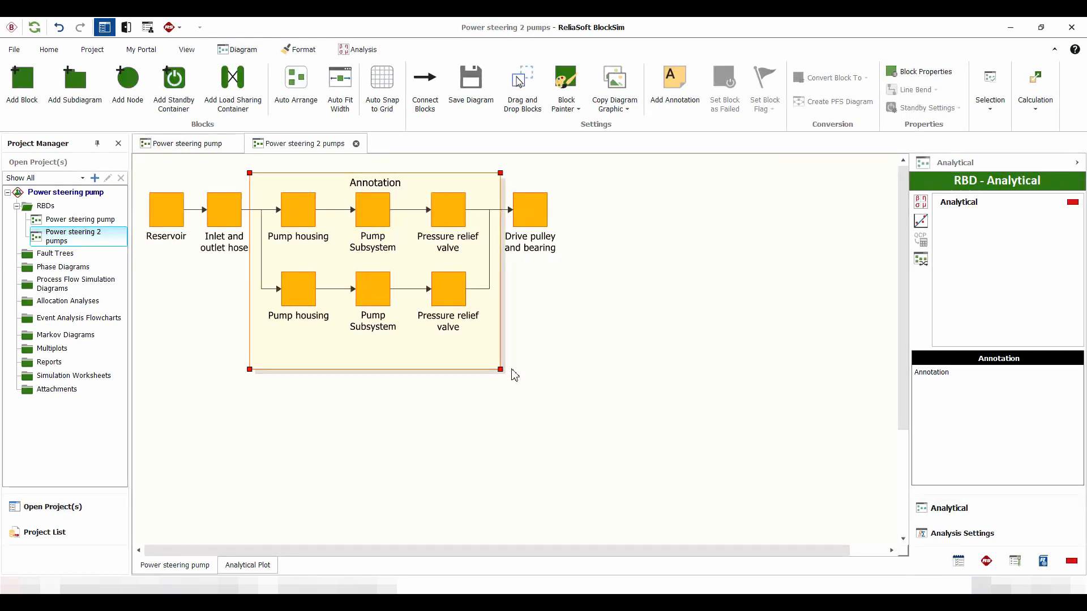
Change the annotation's text to "Pump [MEAN] hrs.", inserting the Mean data source function as the value
double_click(406, 347)
left_click(443, 355)
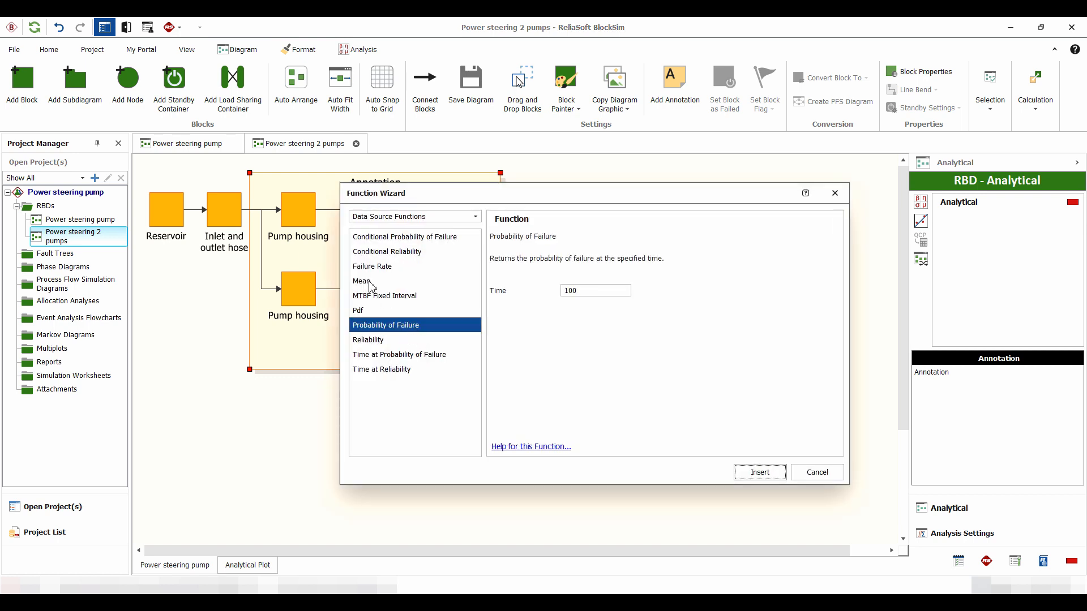
left_click(363, 281)
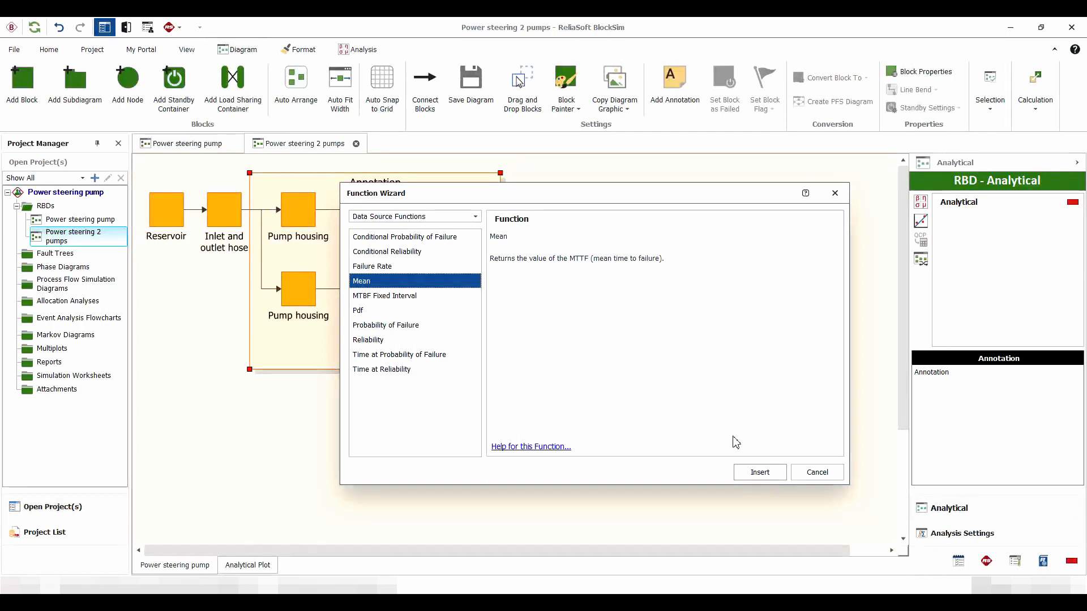
left_click(760, 472)
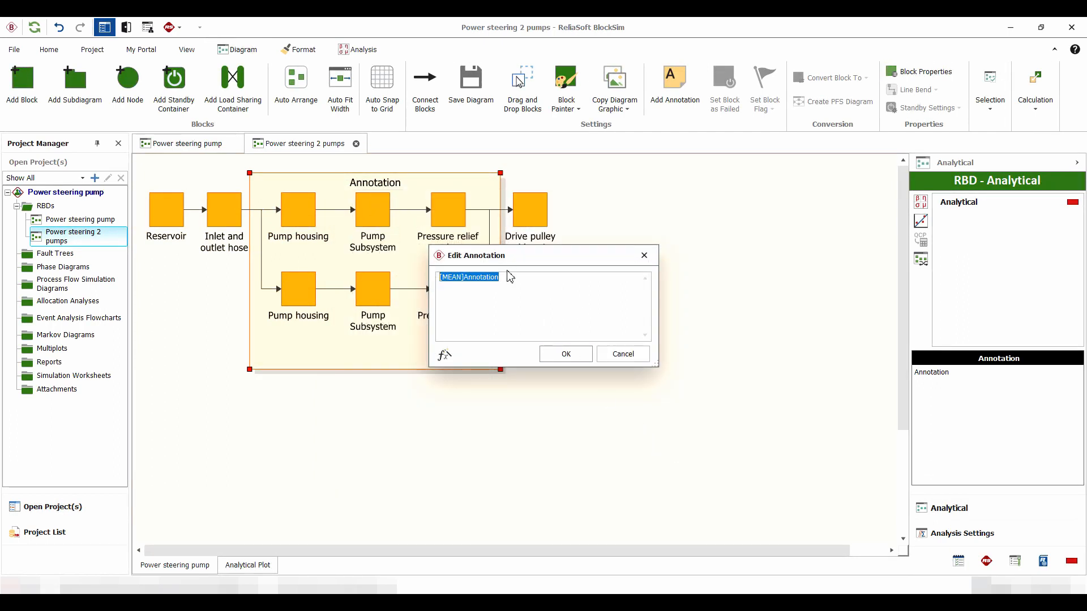
left_click(519, 277)
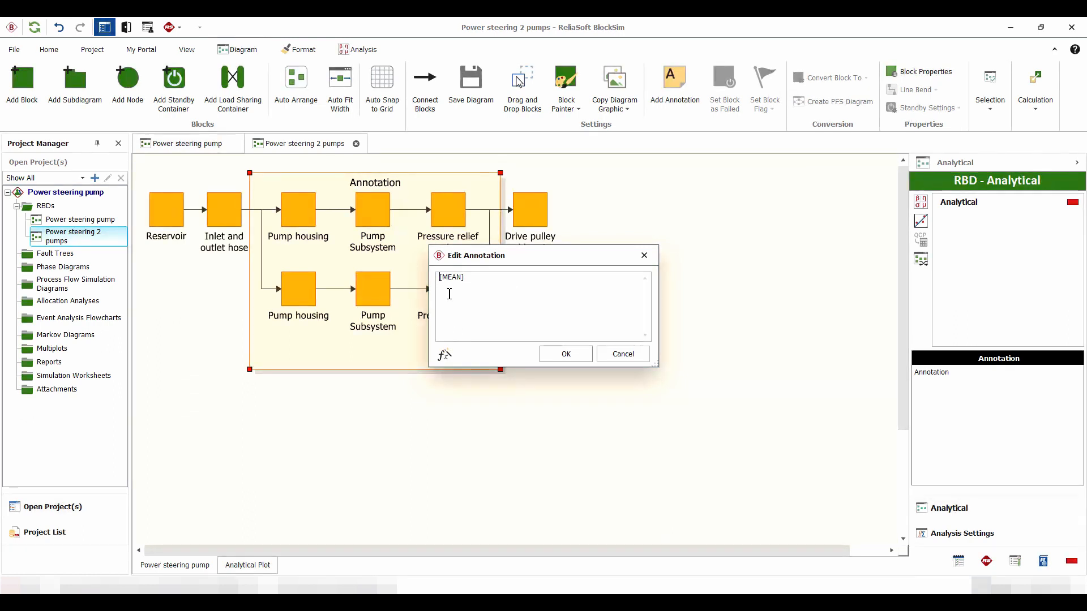
type("Pump")
key("End")
left_click(566, 354)
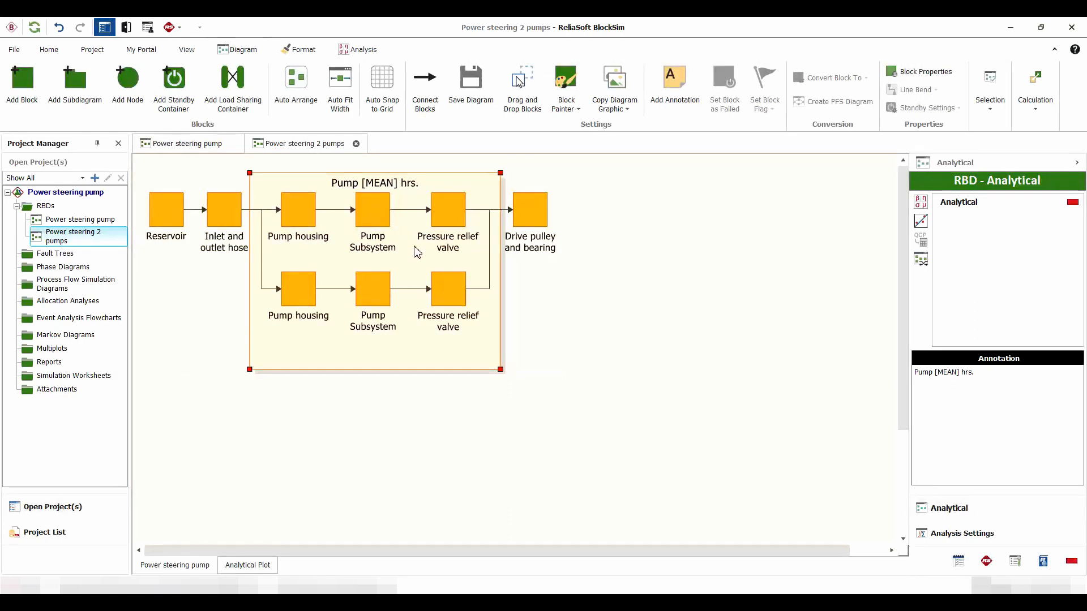
In the annotation's block style, set Show Shadow to No and the caption location to Under
right_click(406, 349)
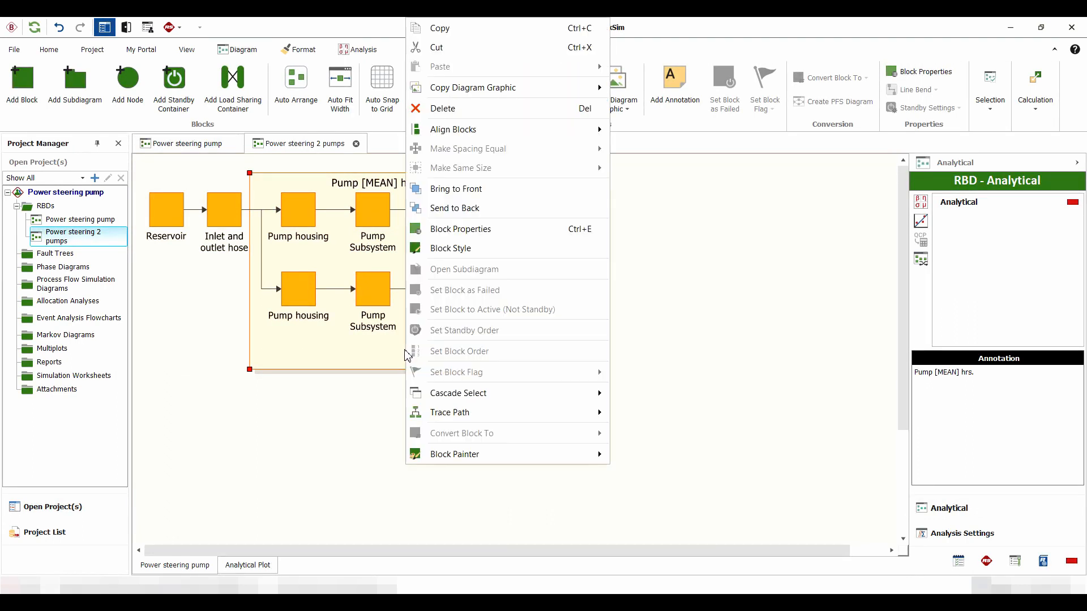
left_click(449, 249)
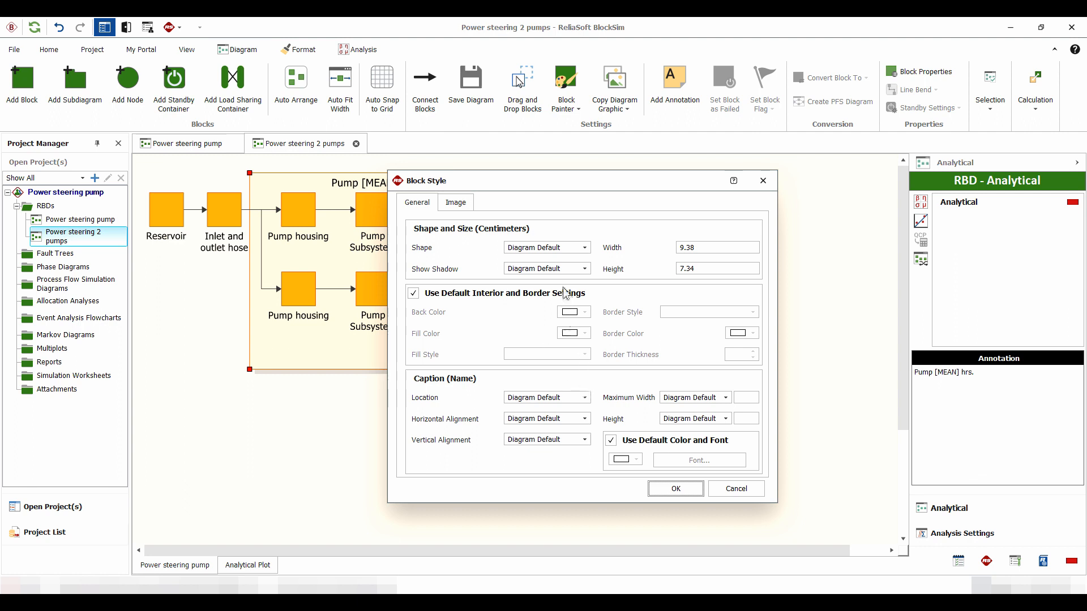
left_click(585, 269)
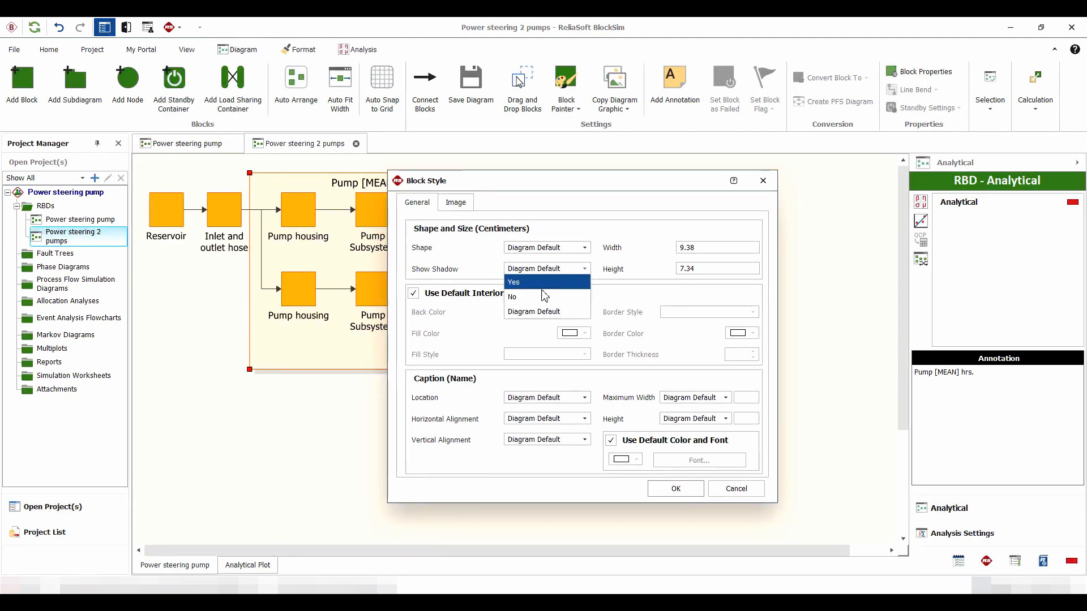
left_click(522, 299)
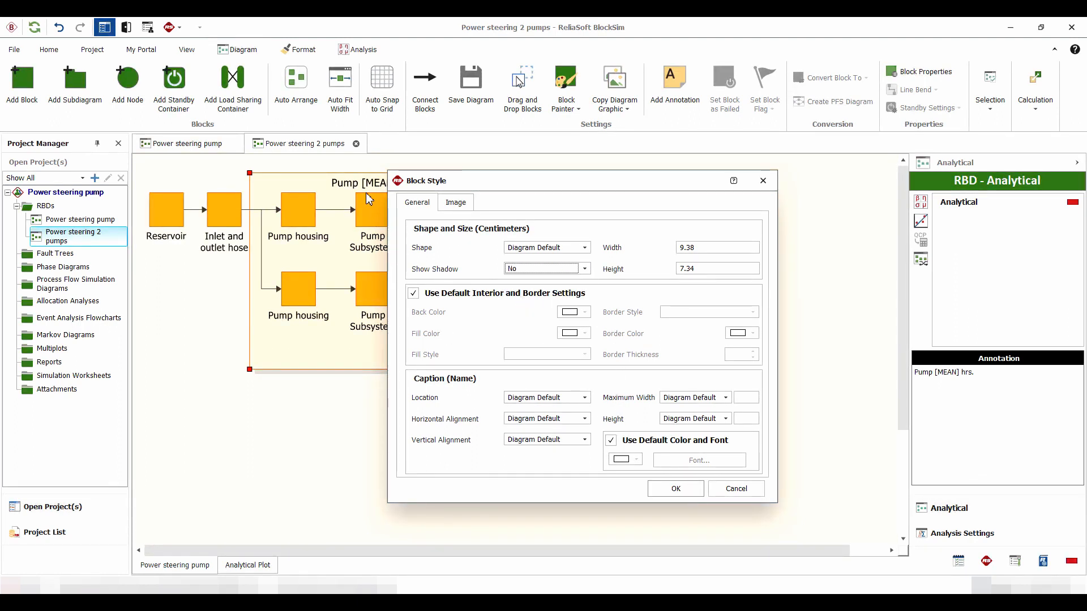
left_click(564, 402)
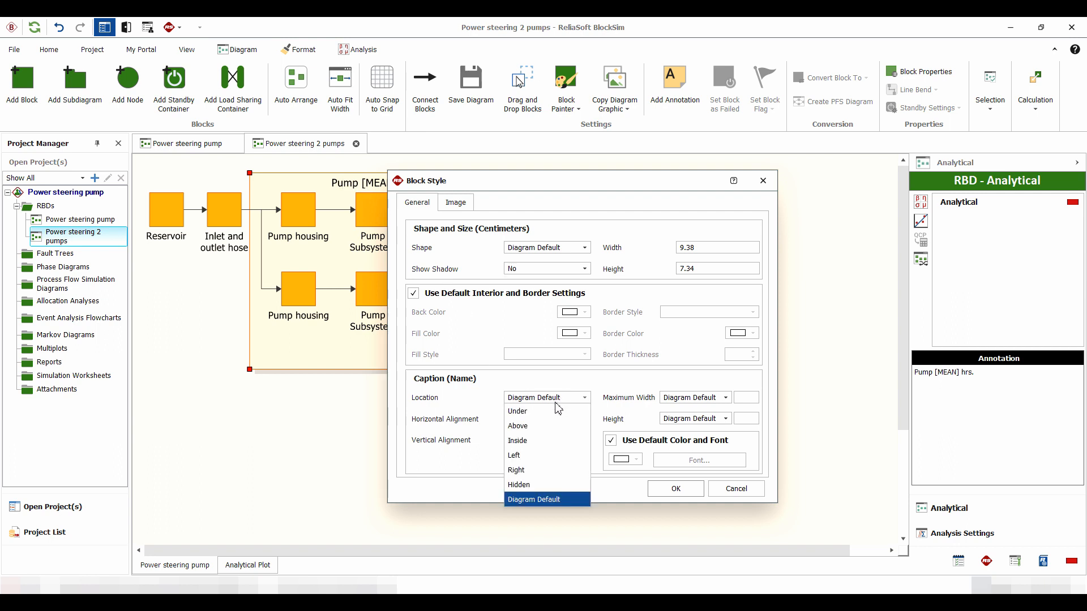
left_click(516, 413)
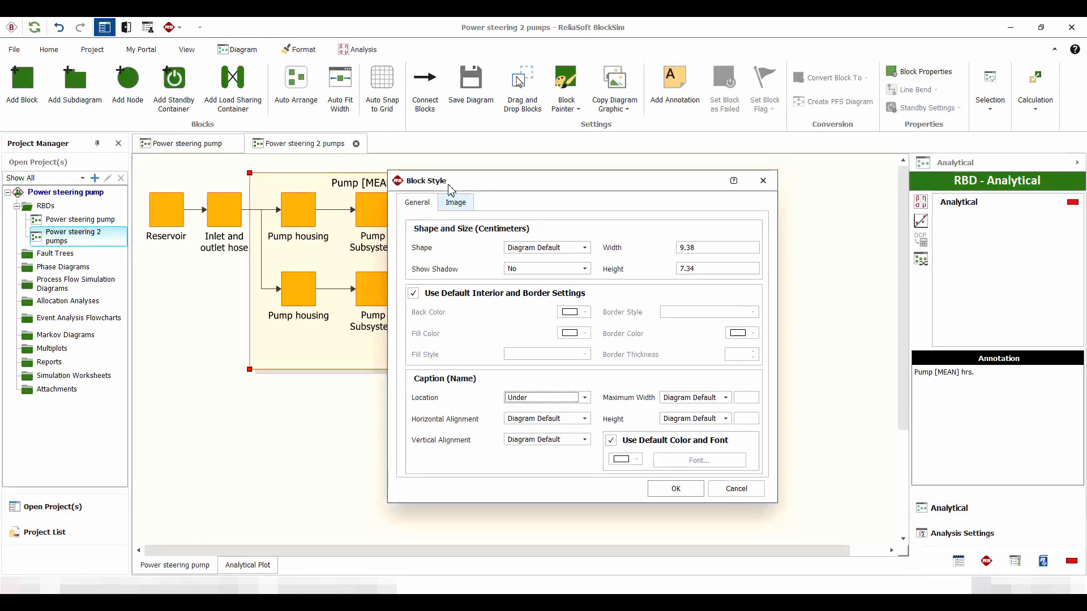
Replace the annotation's default image with Fotolia_43587684_XS_transparent from the Desktop and apply the block style
left_click(456, 202)
left_click(409, 228)
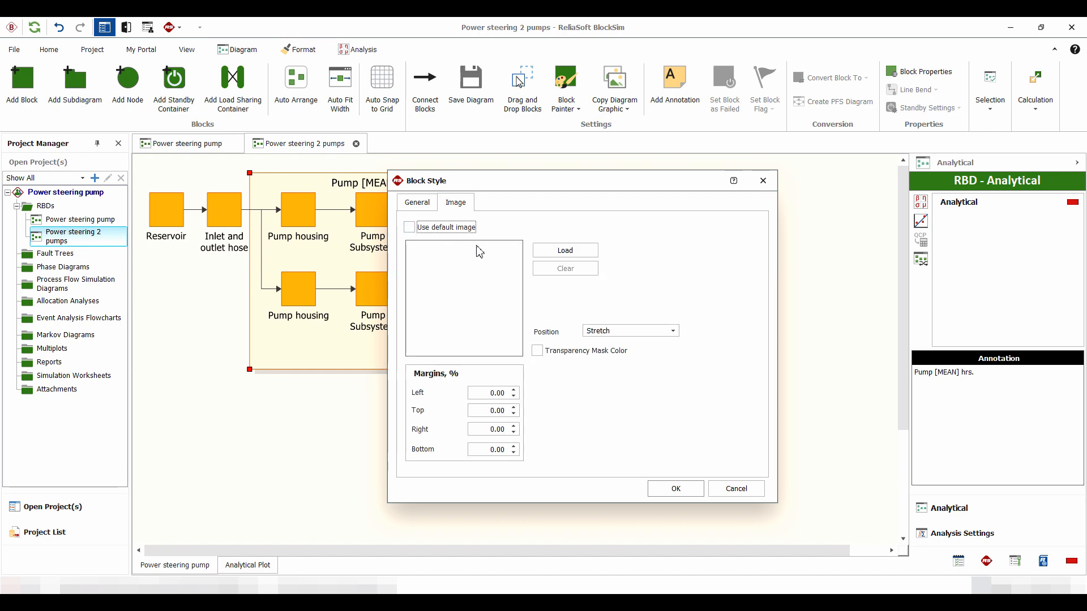
left_click(569, 253)
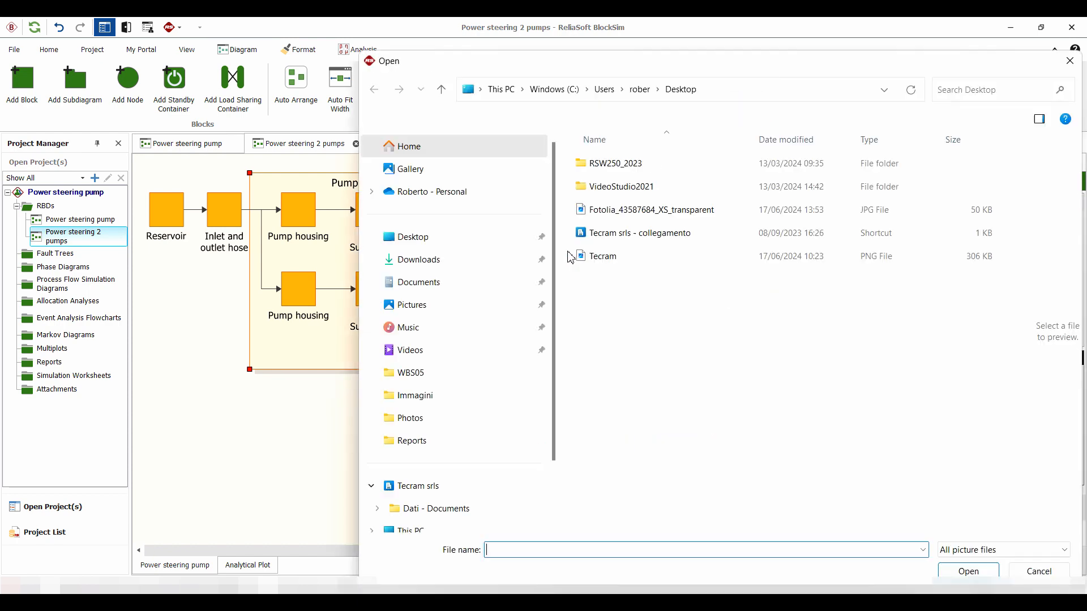
left_click(623, 209)
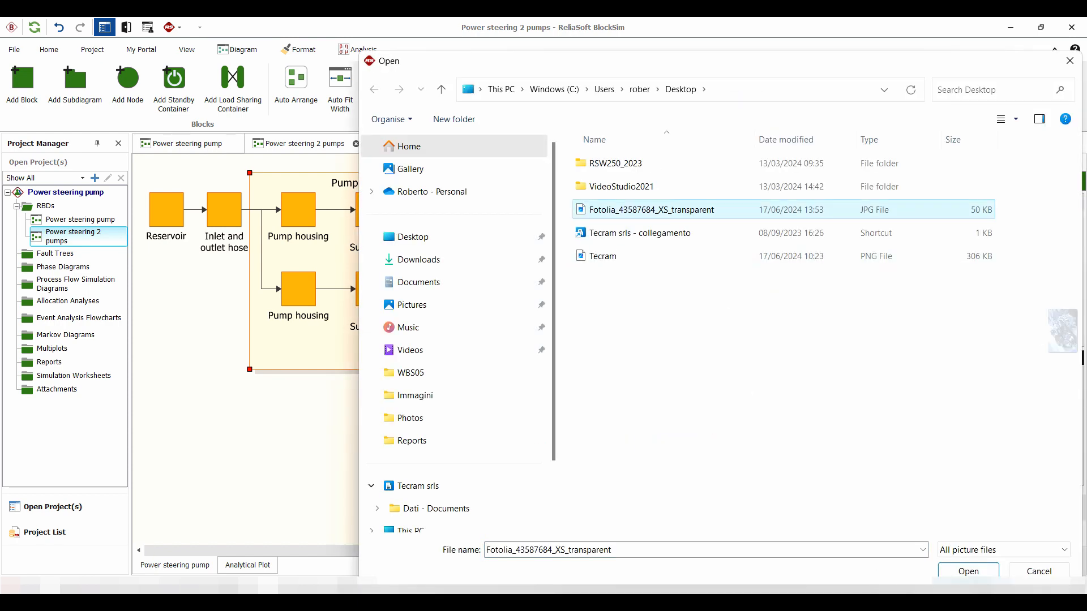
left_click(968, 572)
left_click(669, 488)
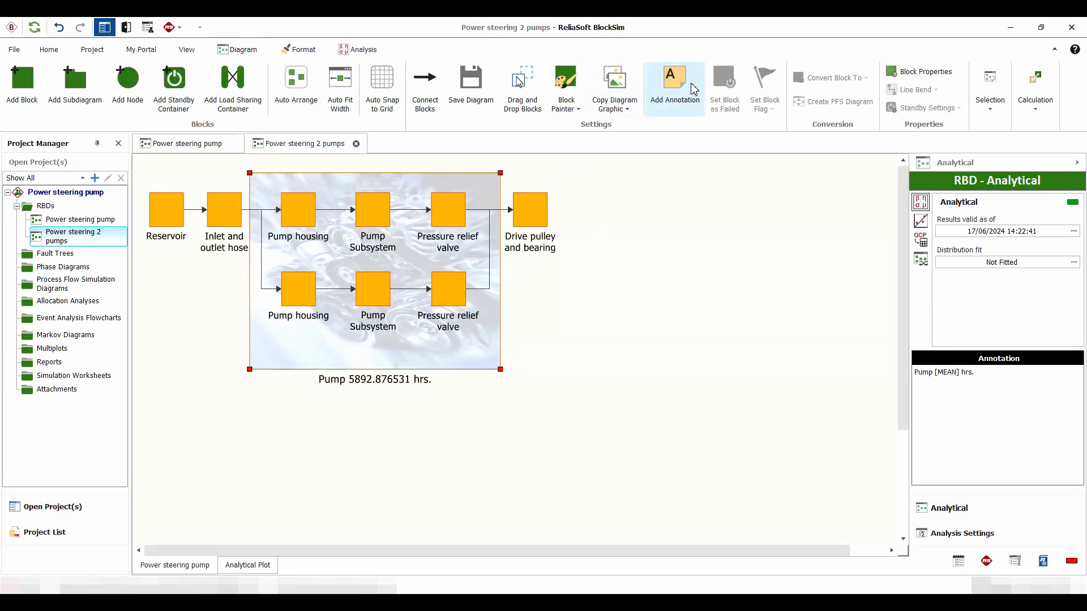
Set the Pump Subsystem block in the lower parallel branch as failed and recalculate the two-pump diagram
left_click(370, 284)
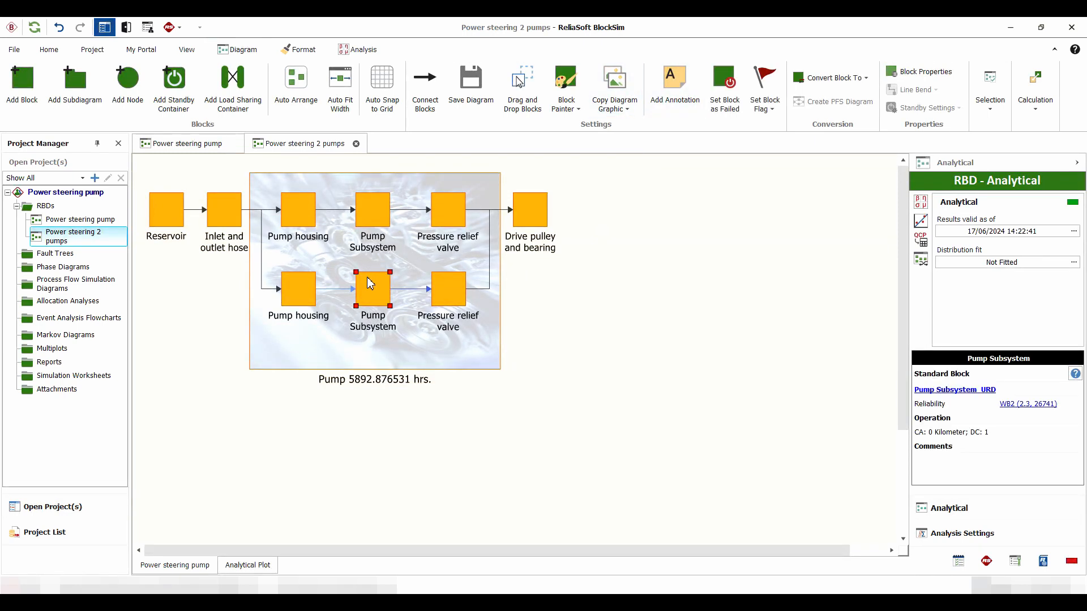
left_click(729, 88)
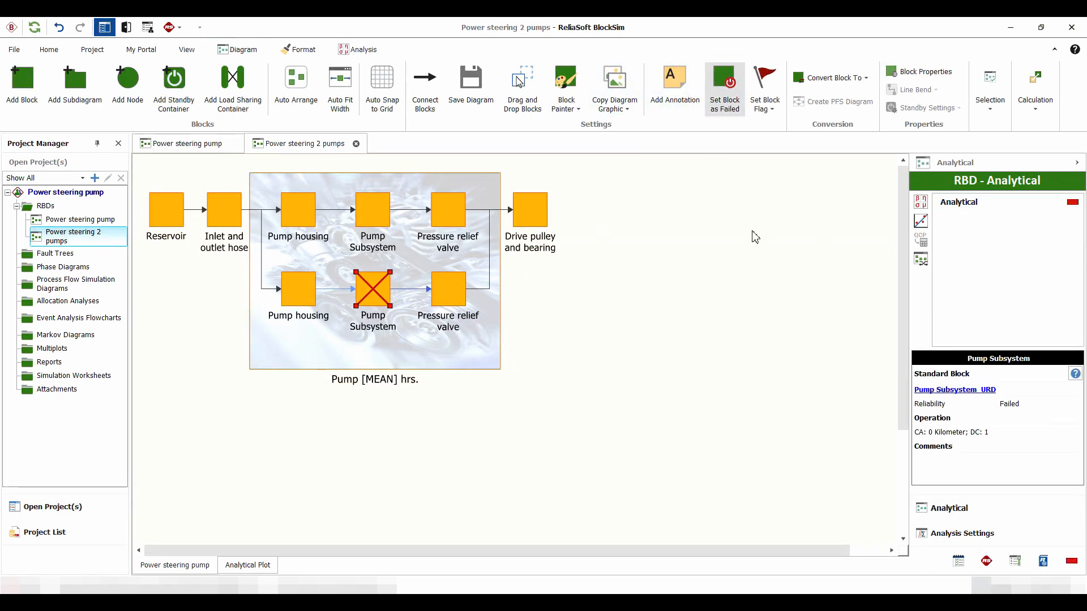
left_click(920, 204)
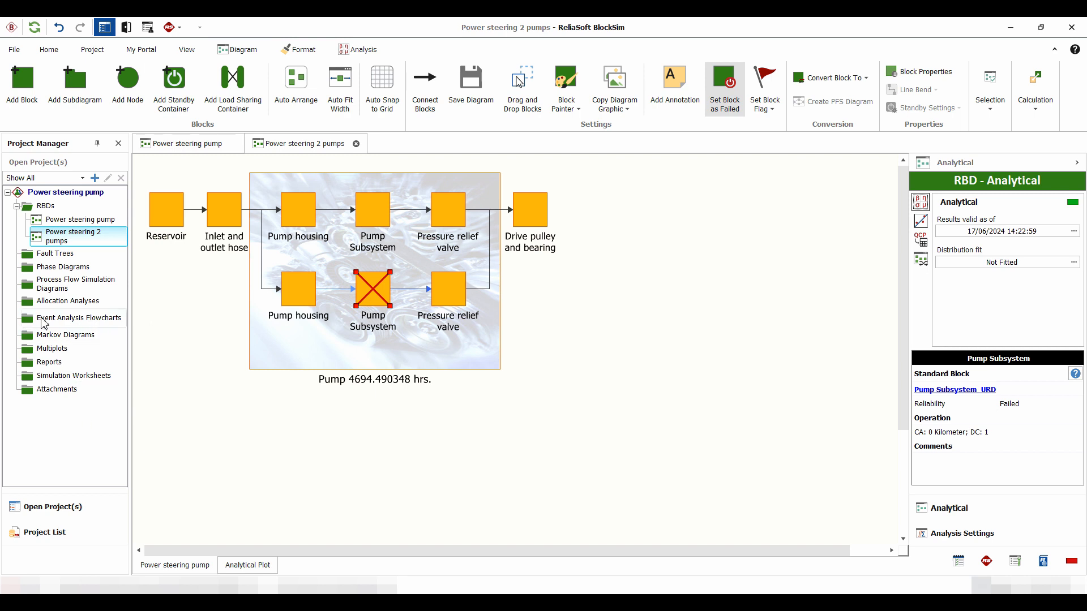
Remove the failed state from the lower Pump Subsystem block and review the single-pump diagram for comparison
left_click(730, 85)
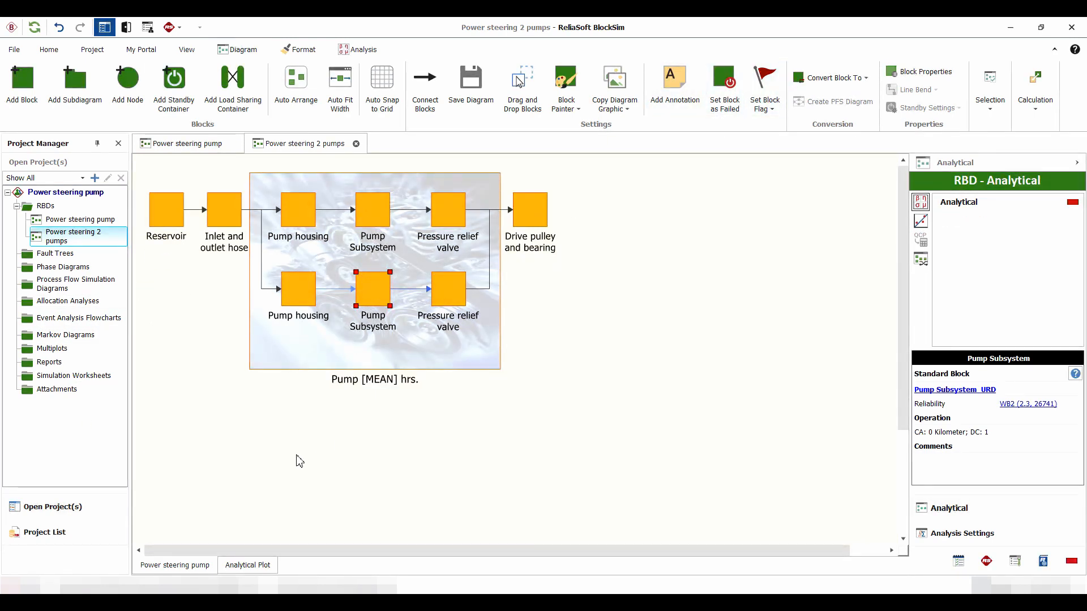
left_click(199, 147)
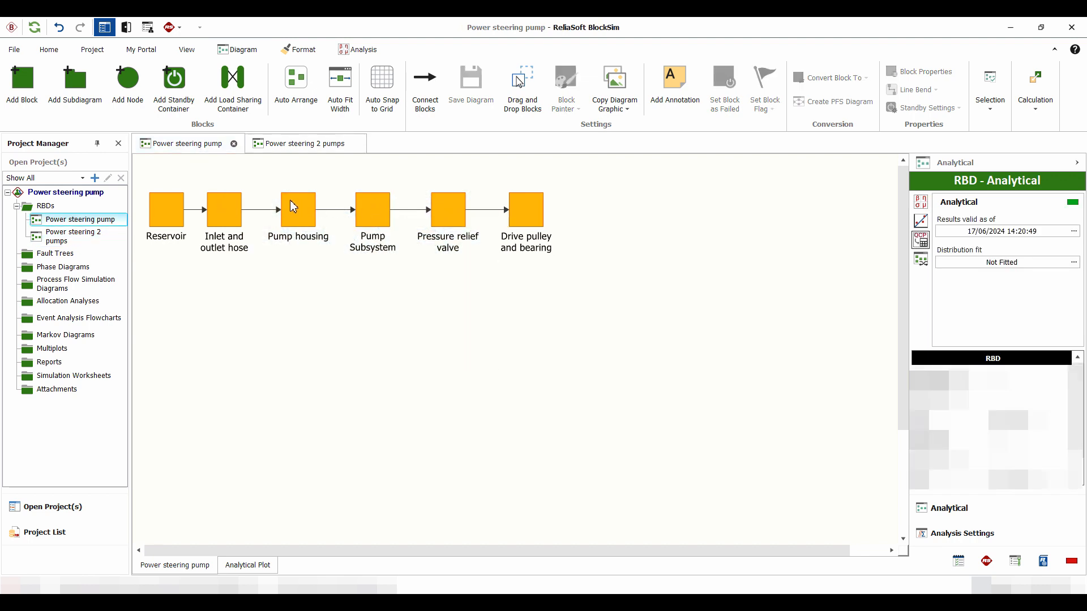
left_click(299, 144)
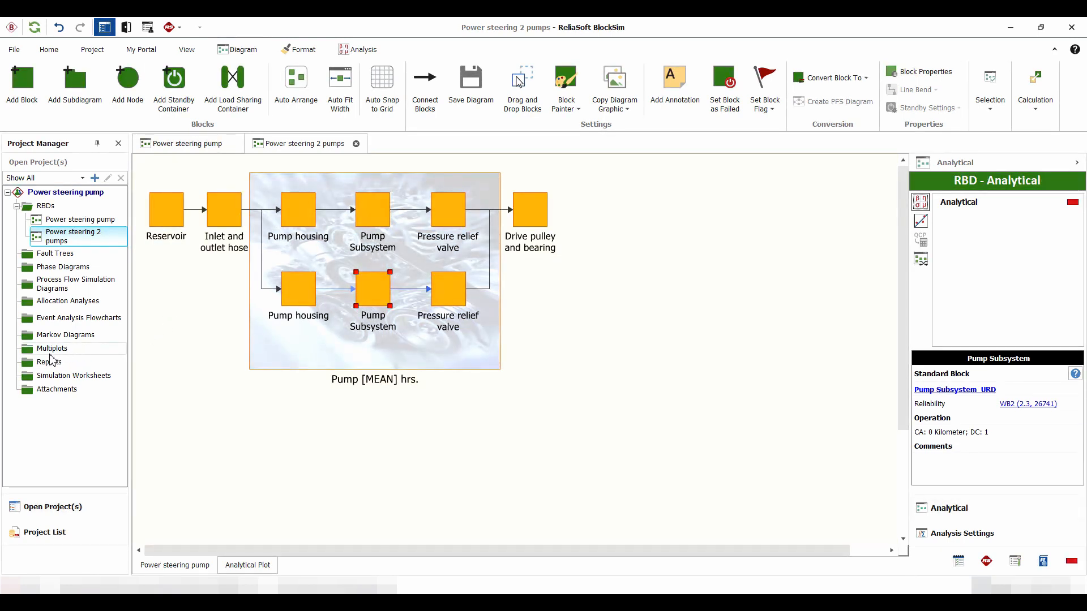
Add an overlay plot to the project's Multiplots and dismiss the diagram selection without choosing any diagrams
left_click(57, 348)
right_click(56, 347)
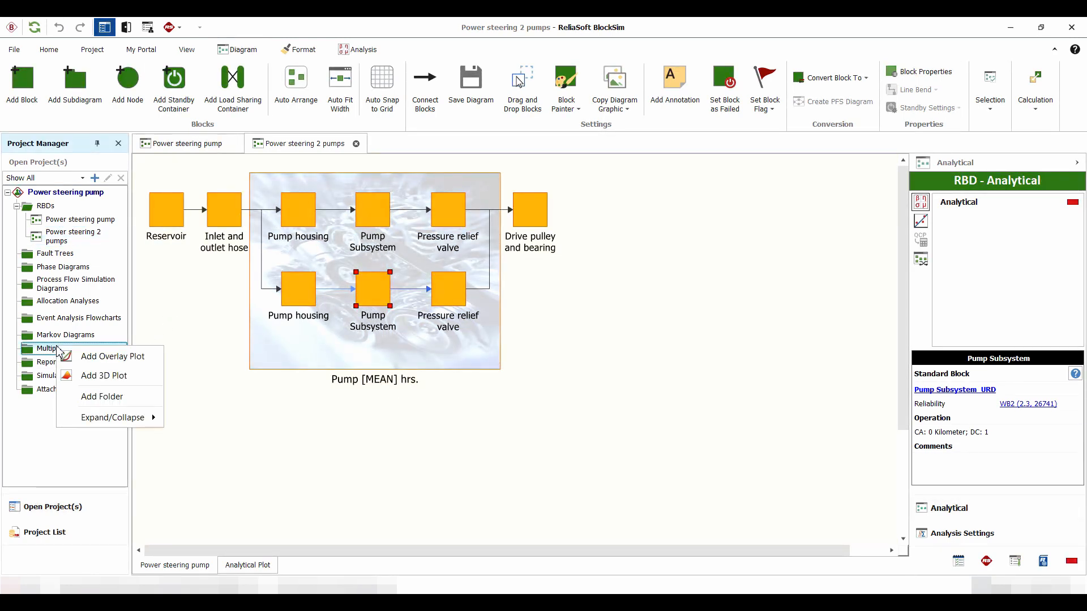
left_click(104, 357)
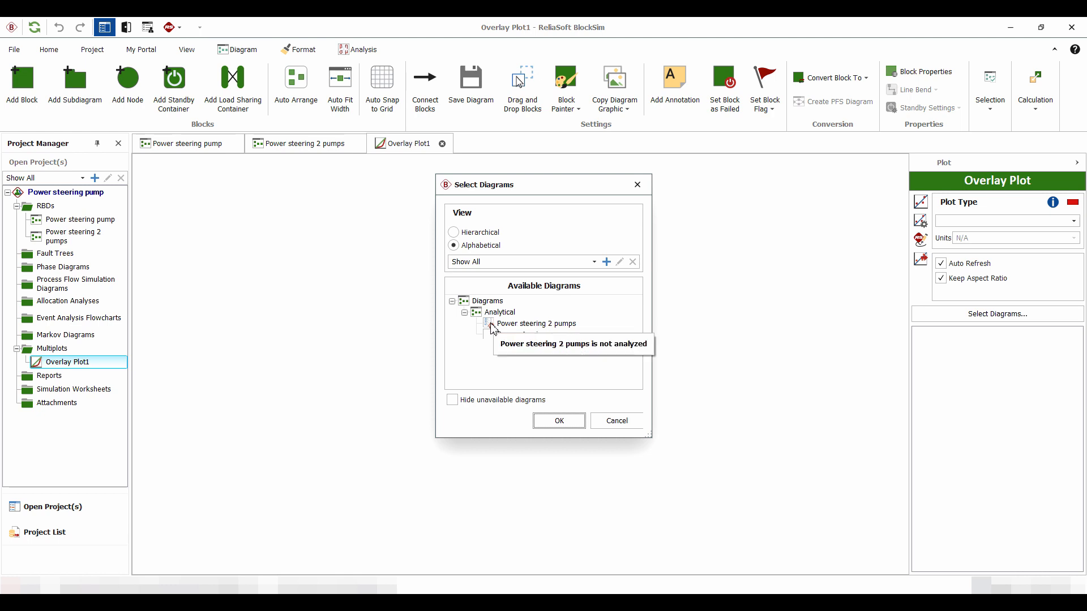
left_click(616, 420)
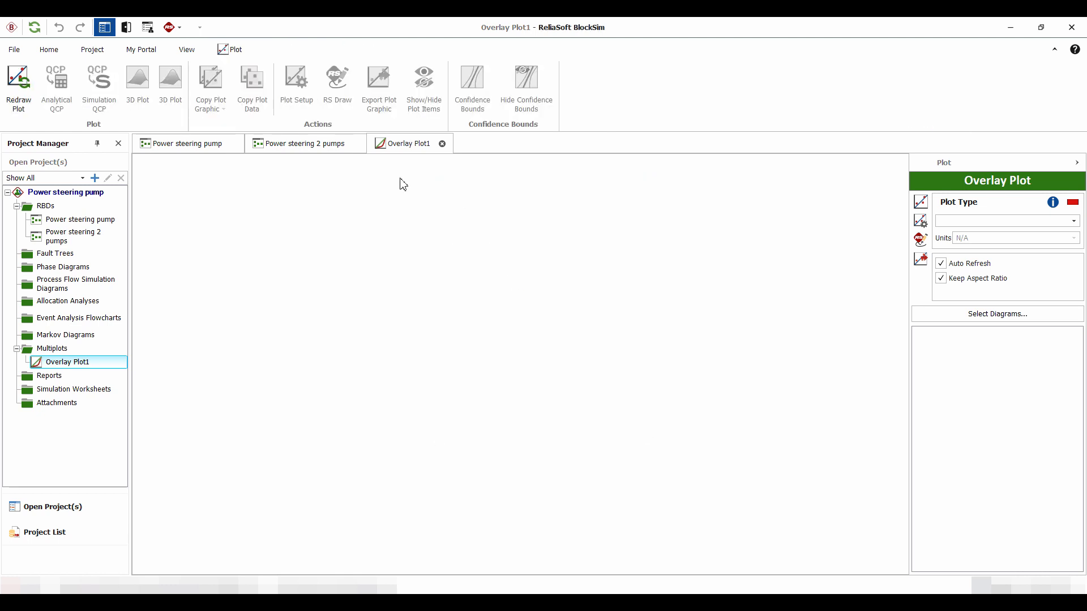
Recalculate the Power steering 2 pumps diagram and return to the overlay plot
left_click(313, 145)
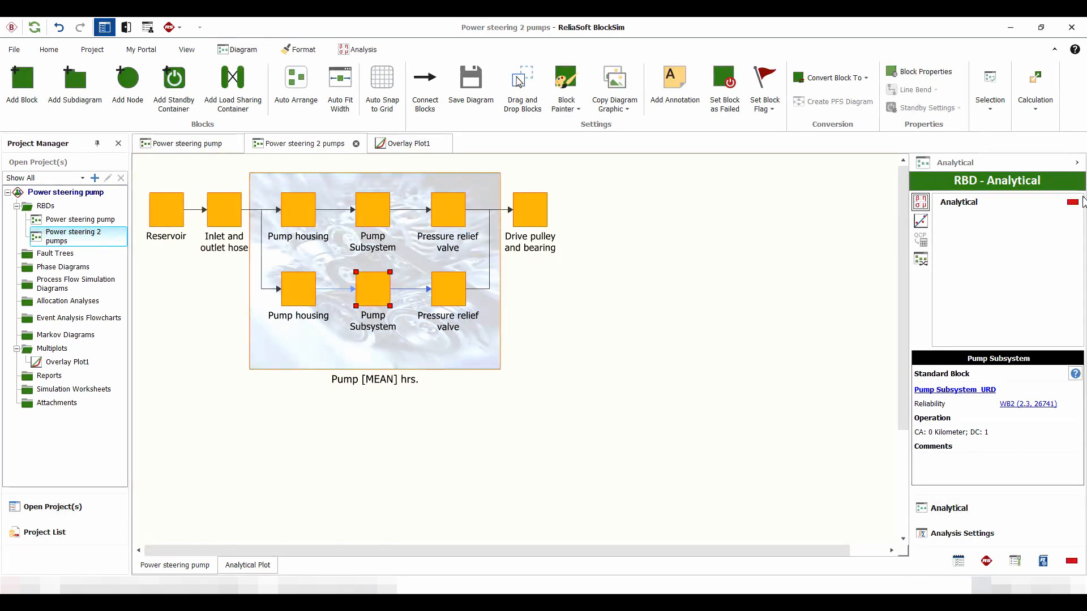
left_click(921, 203)
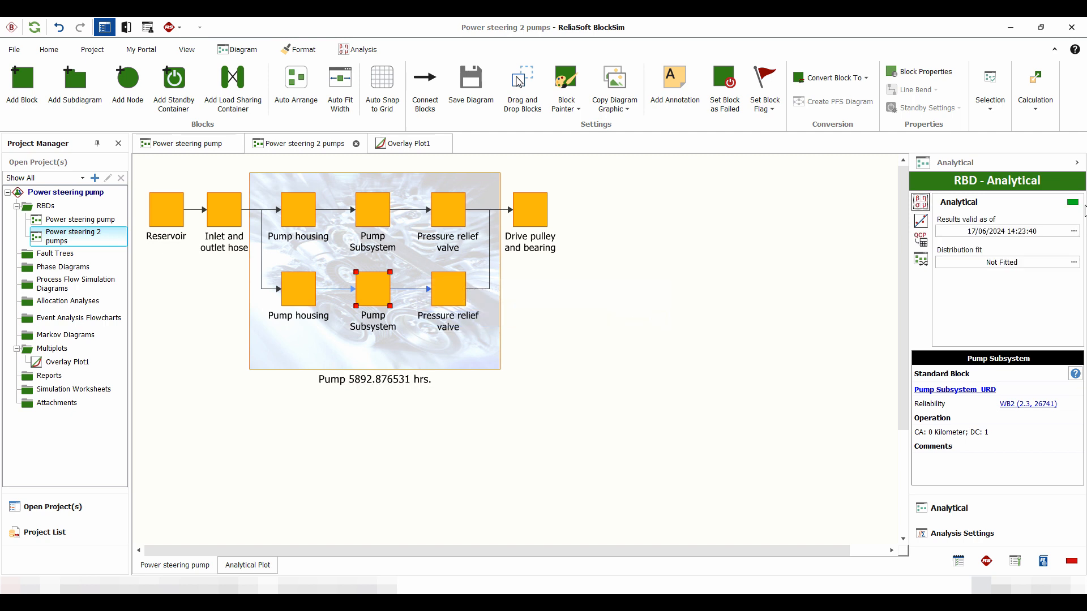
left_click(413, 143)
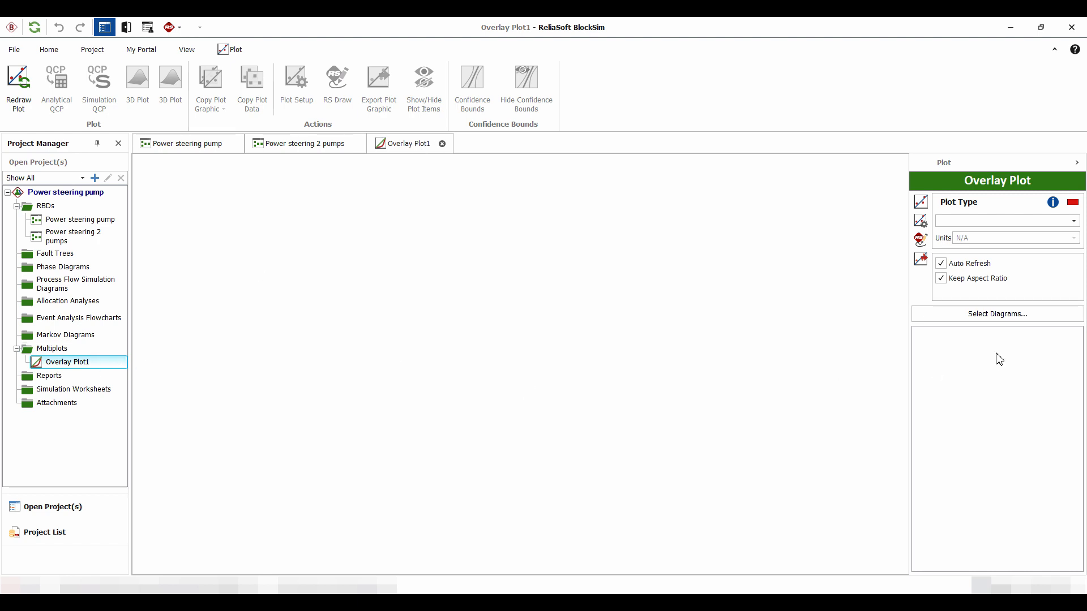
Include the Power steering 2 pumps and Power steering pump diagrams in the overlay plot and set its type to Reliability vs. Time
left_click(998, 314)
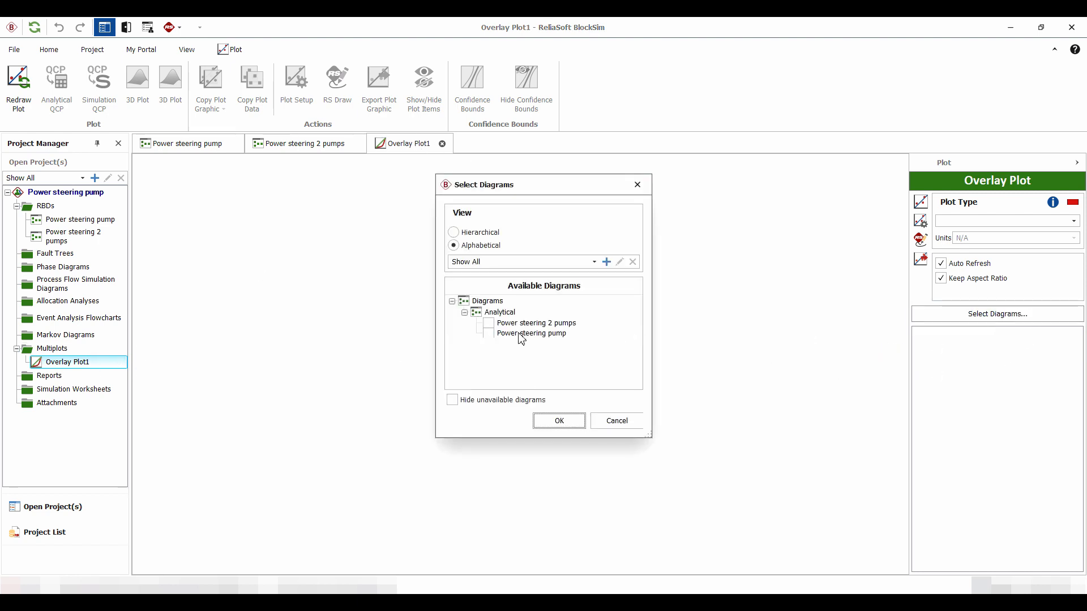
left_click(489, 324)
left_click(488, 334)
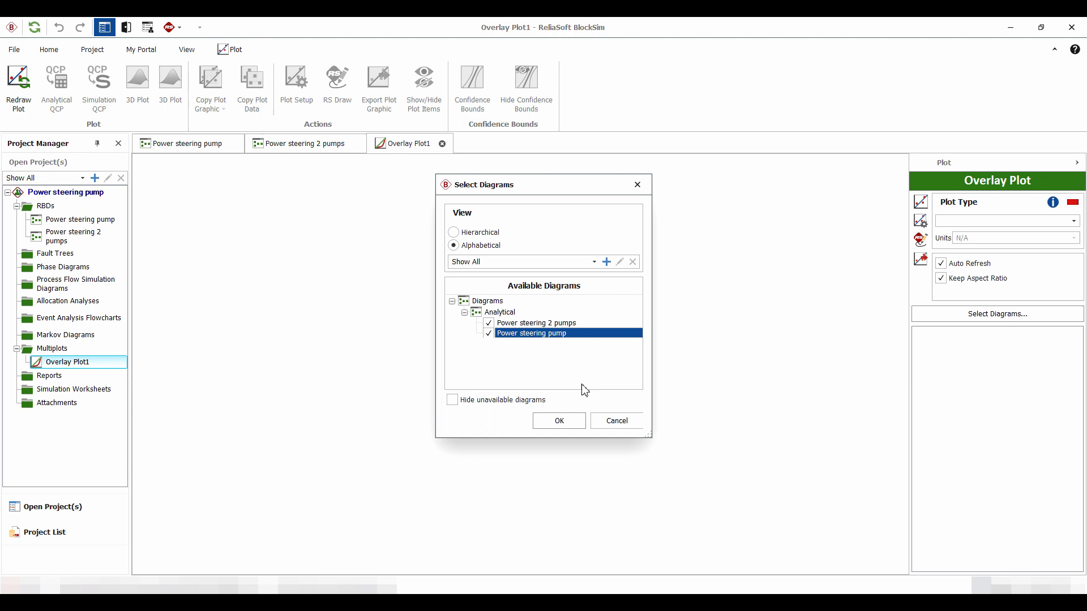
left_click(560, 421)
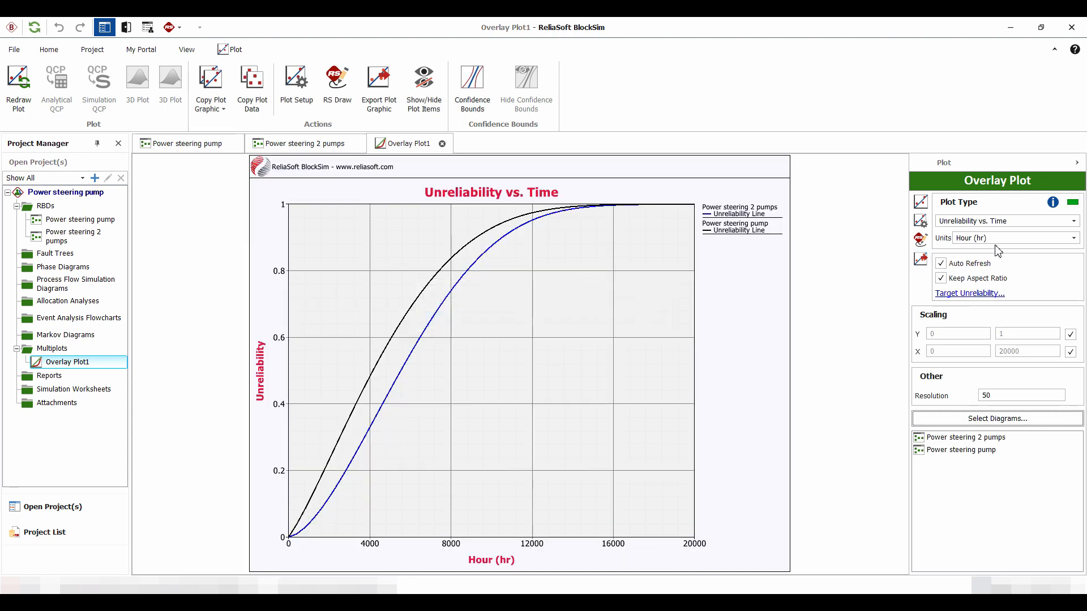
left_click(982, 227)
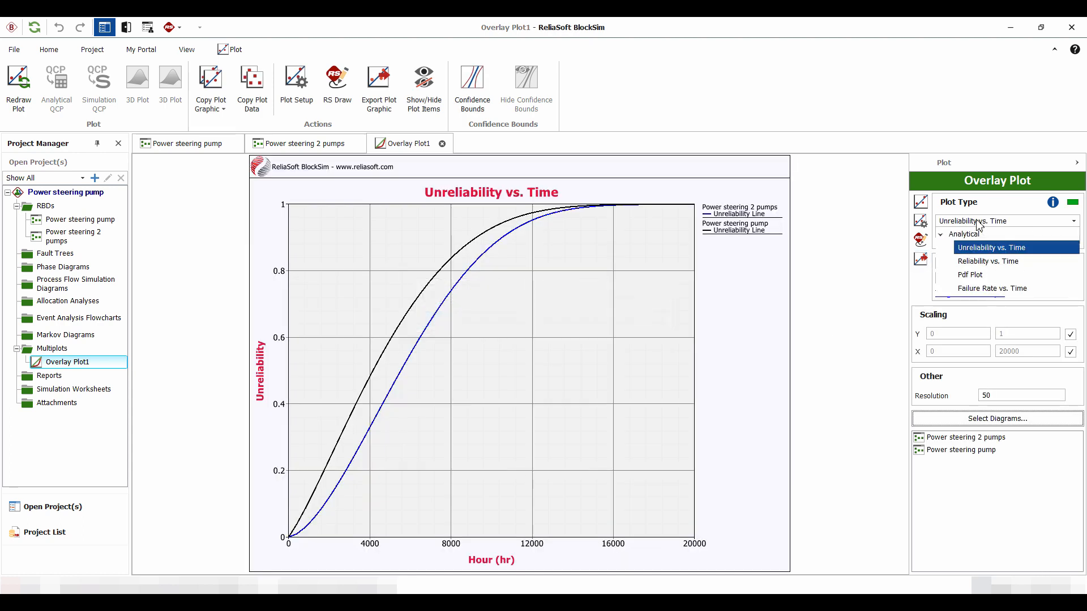
left_click(988, 261)
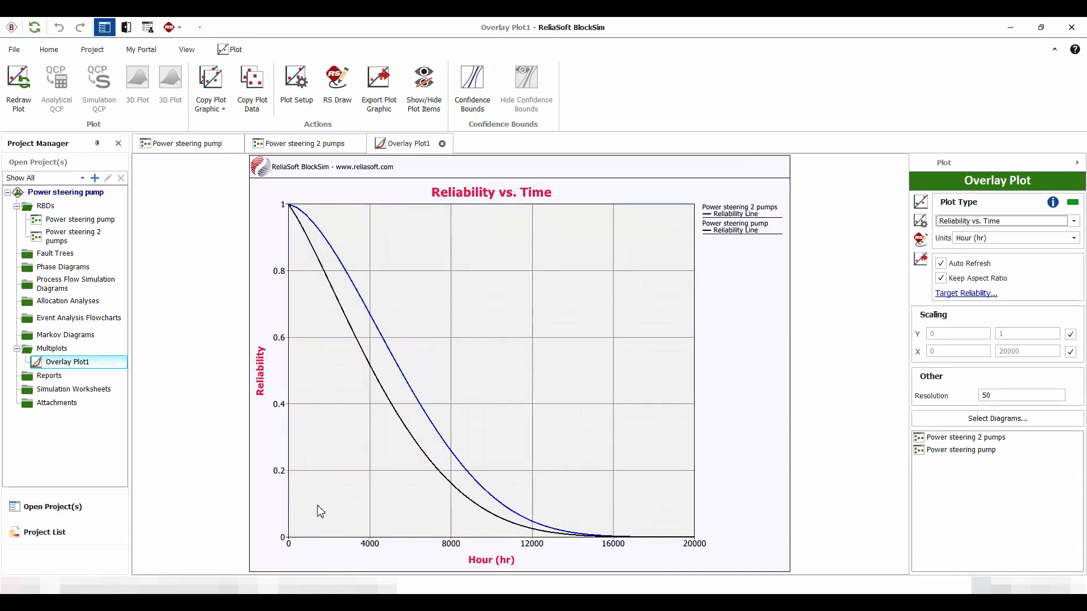
Go back to the single-pump Power steering pump diagram
left_click(186, 149)
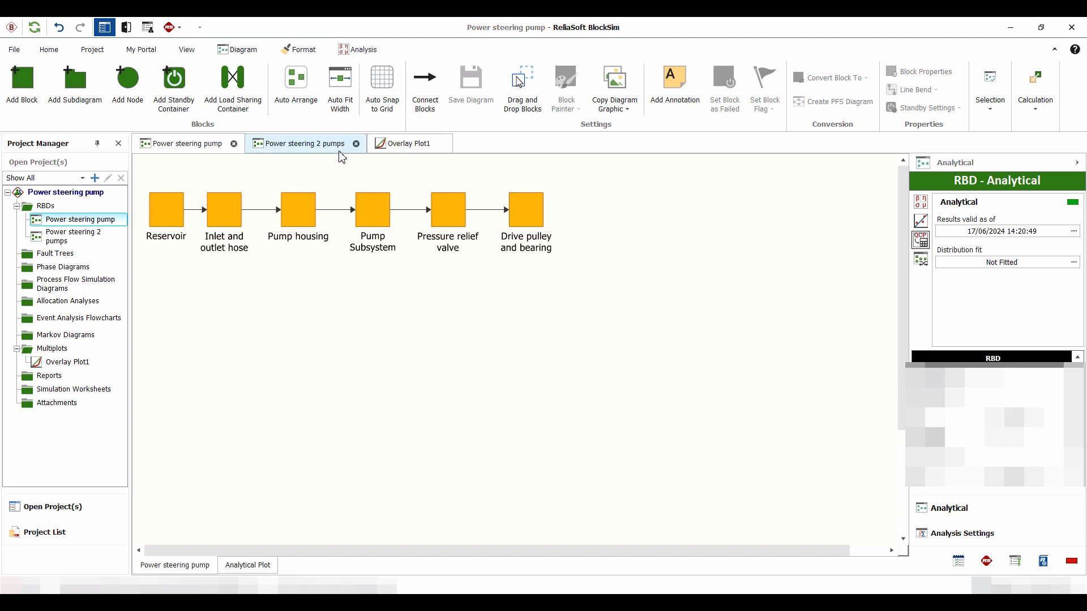